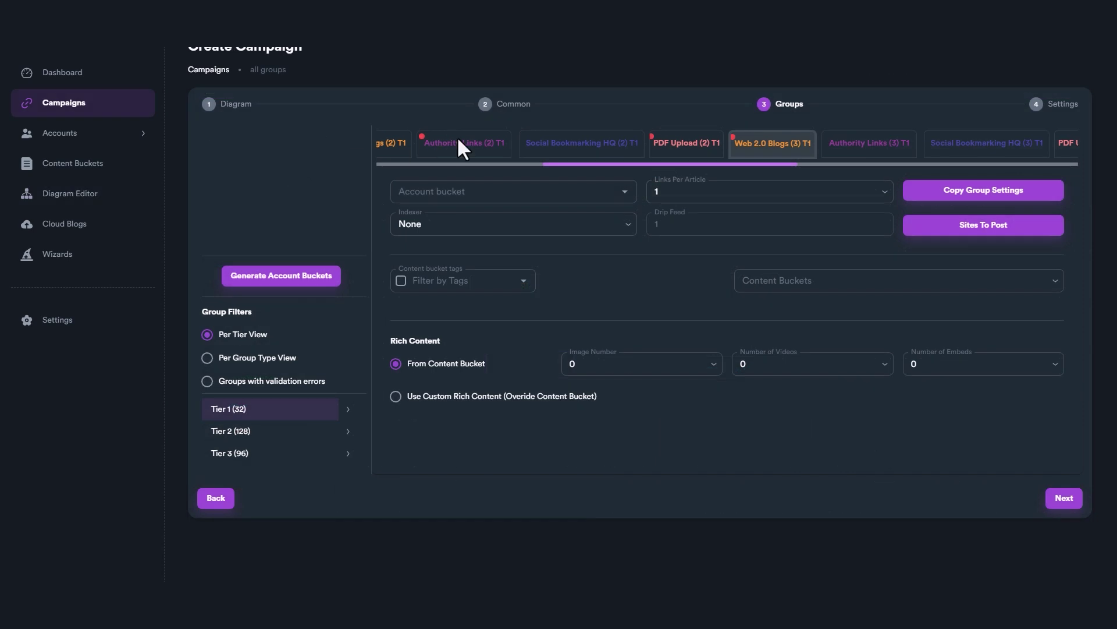
Choose an account bucket for the Web 2.0 Blogs group and open its content bucket choices
left_click(456, 140)
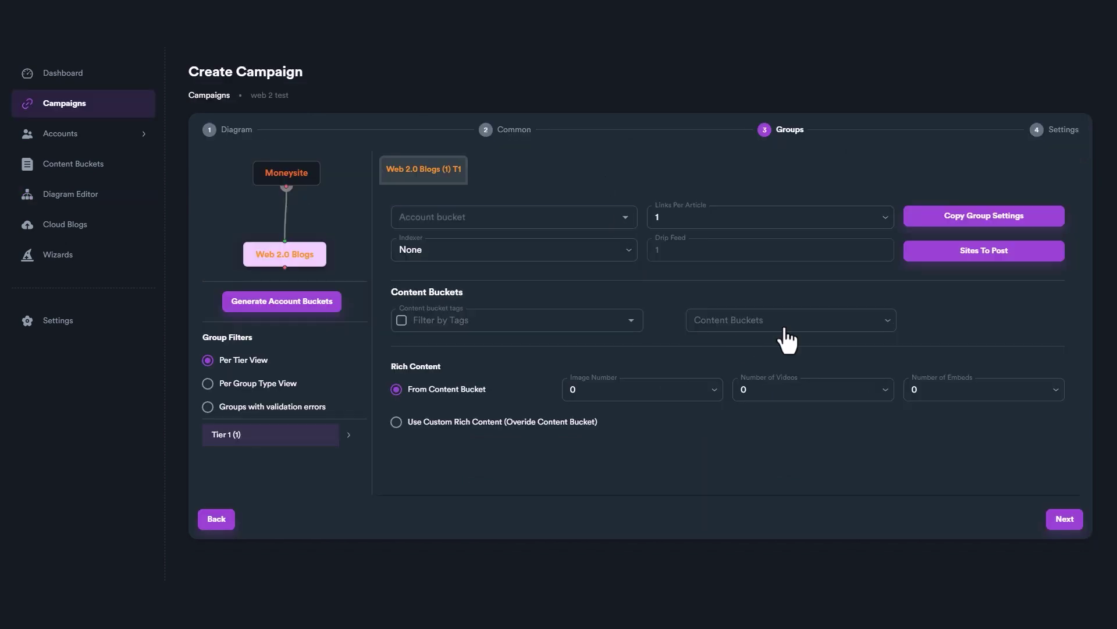
left_click(567, 219)
left_click(417, 270)
left_click(726, 326)
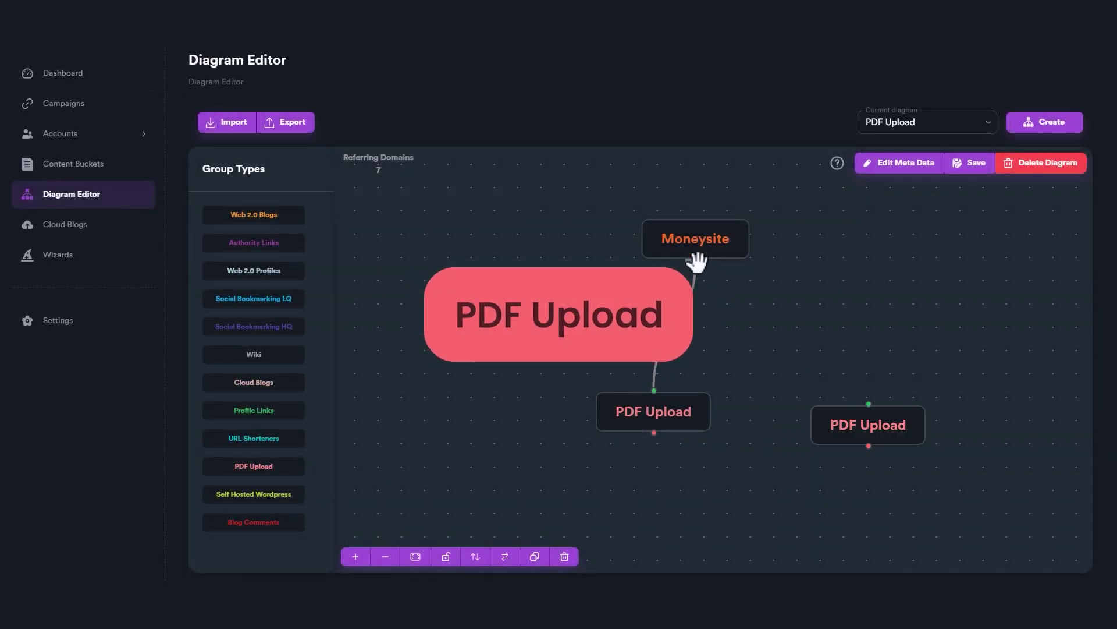
Connect Moneysite to the unlinked PDF Upload node and select the car sales content bucket for the campaign's PDF Upload group
left_click_drag(697, 262, 848, 424)
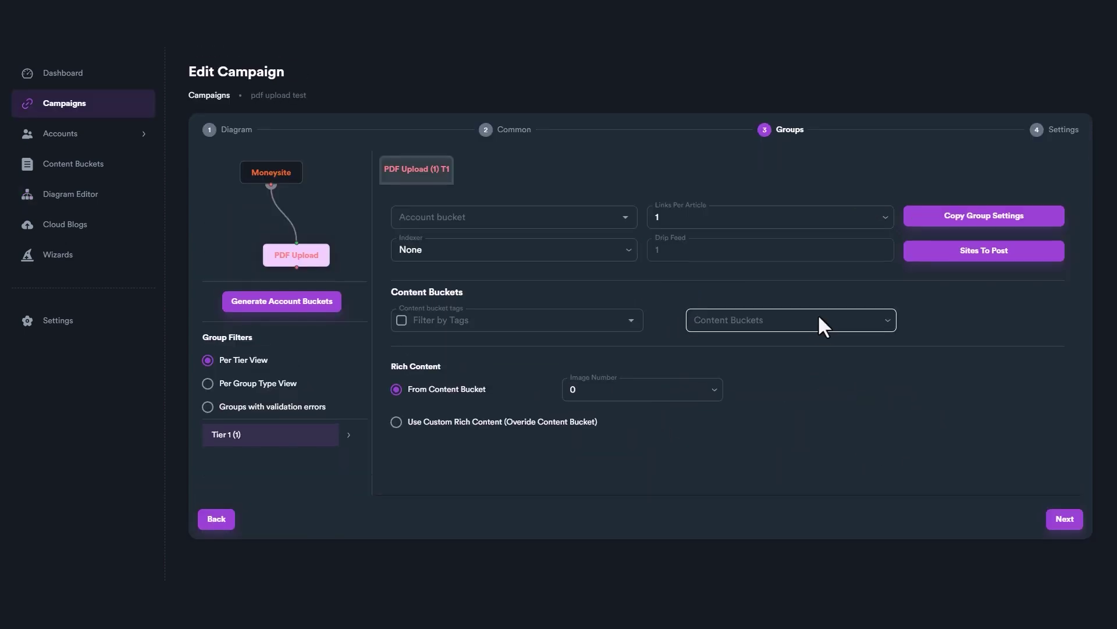
left_click(818, 320)
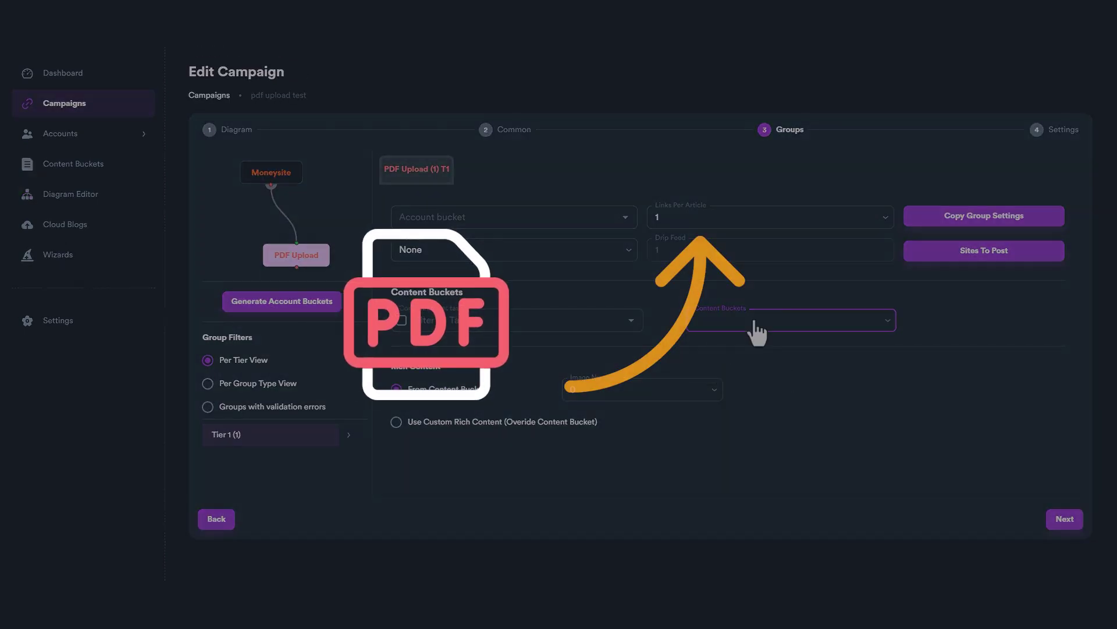
left_click(631, 320)
left_click(709, 320)
left_click(716, 369)
left_click(720, 368)
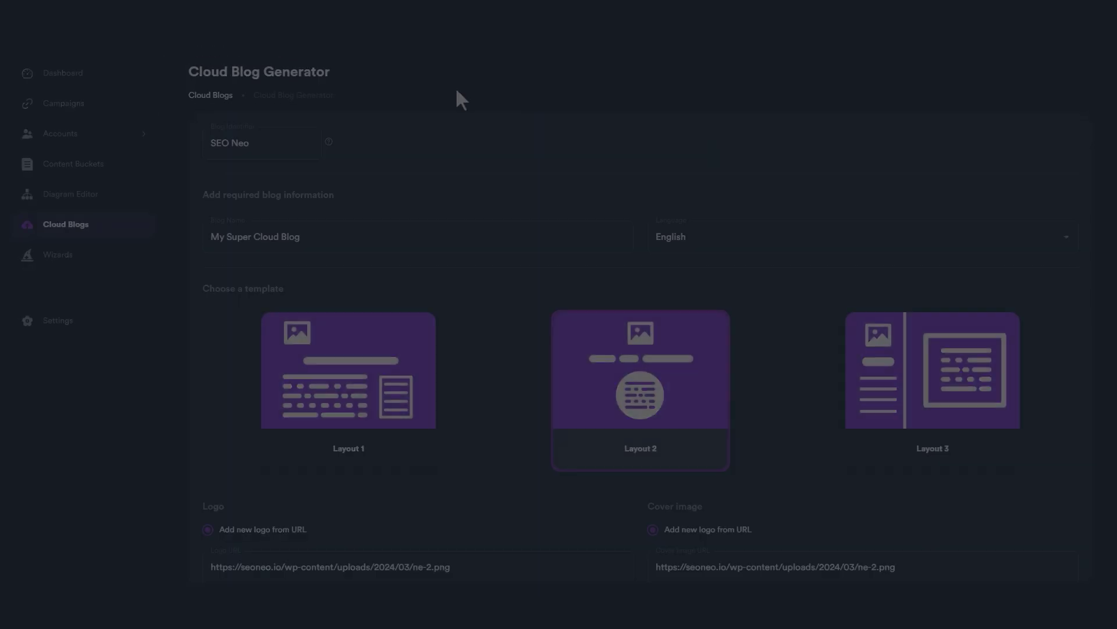
Check the Contact text's spin options and generate the author information for the cloud blog
scroll(410, 162, "down", 1)
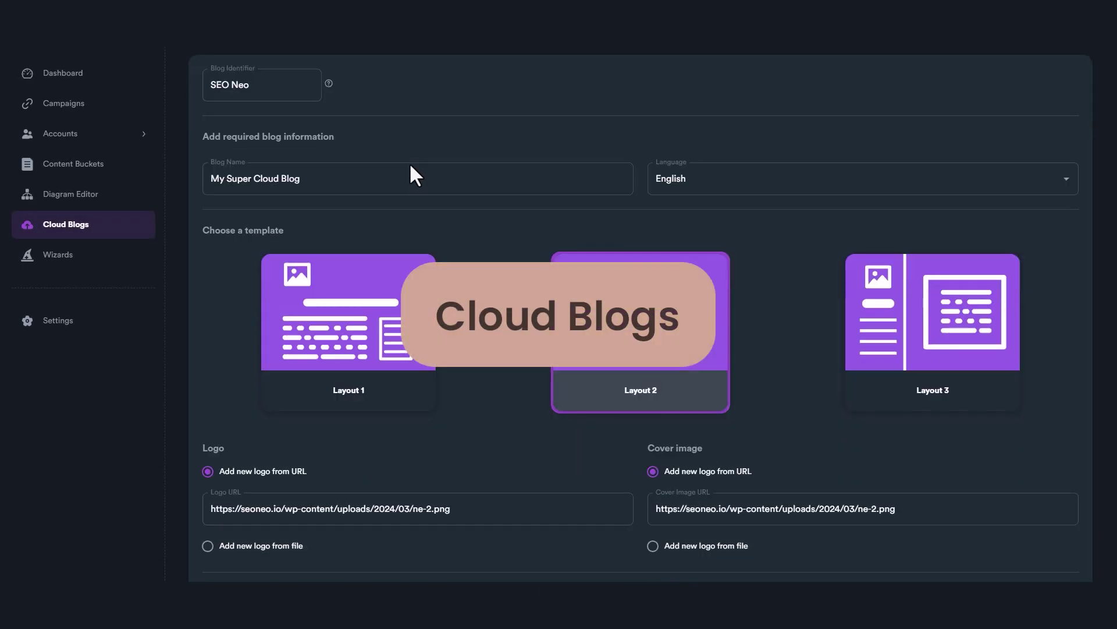
scroll(381, 373, "down", 9)
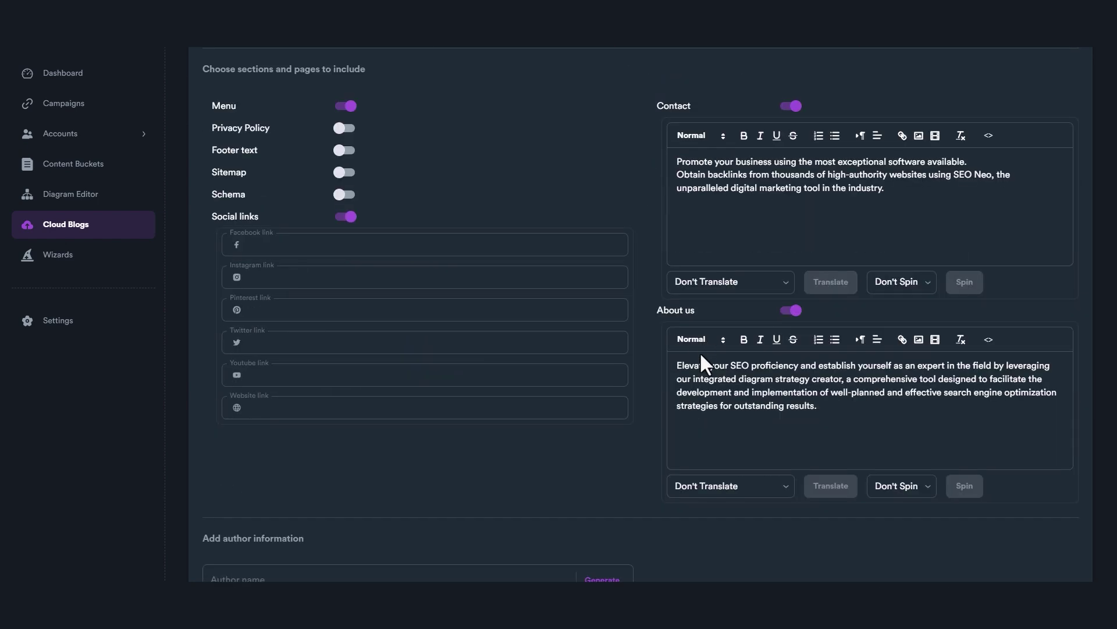
left_click(896, 282)
scroll(878, 268, "down", 4)
left_click(602, 381)
left_click(603, 423)
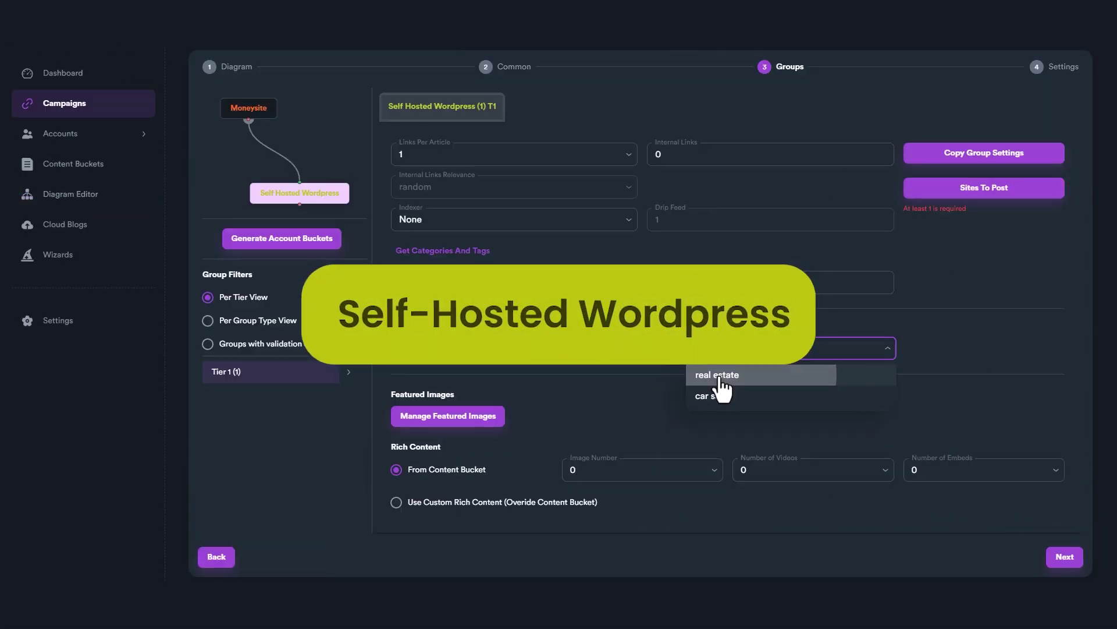
Choose the real estate content bucket and custom rich content for the Self Hosted Wordpress group
left_click(718, 384)
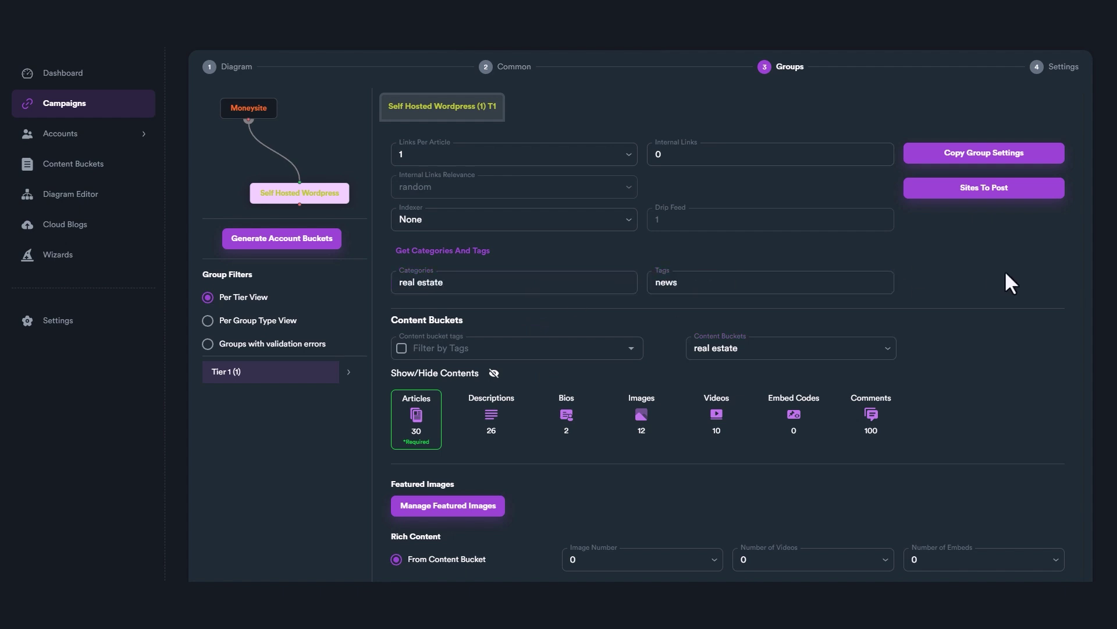
scroll(1009, 278, "down", 2)
left_click(396, 475)
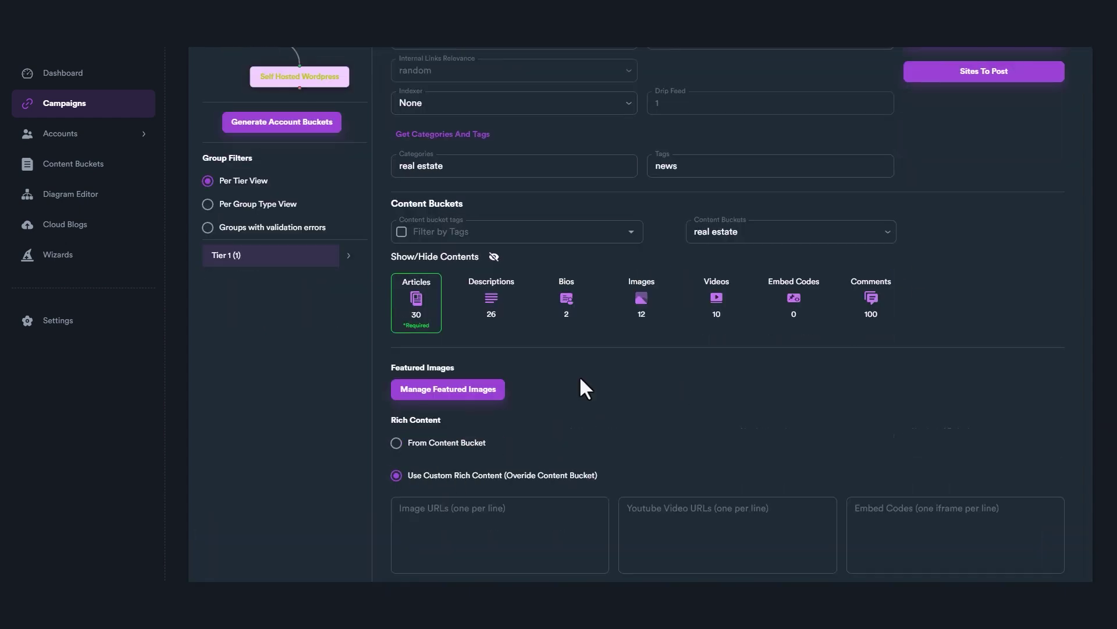
scroll(579, 375, "down", 3)
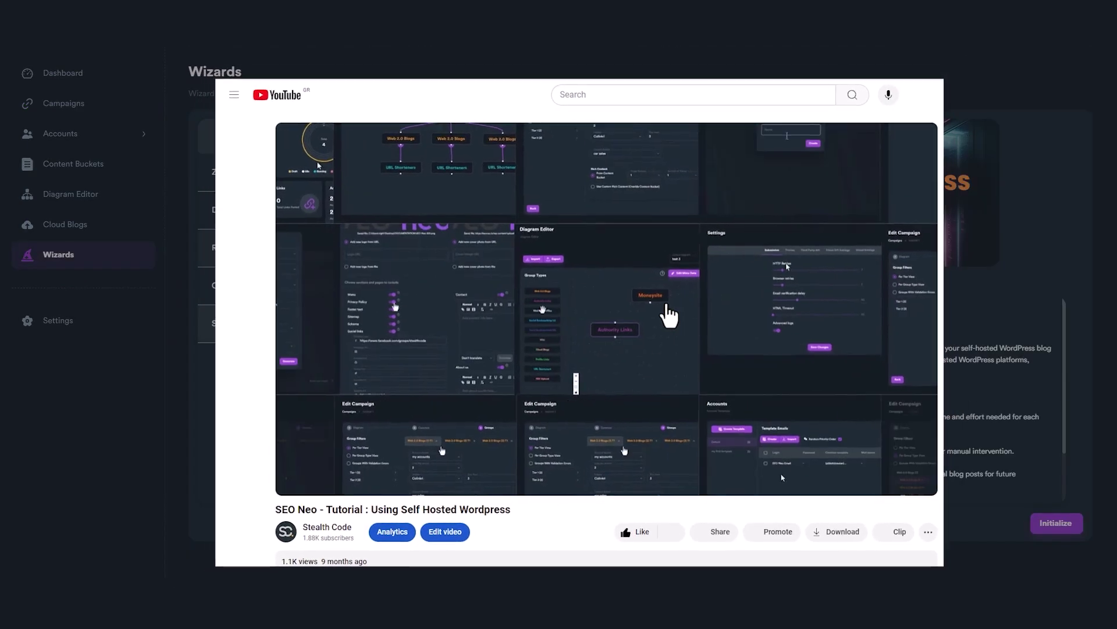
Initialize the self-hosted WordPress wizard
left_click(1057, 523)
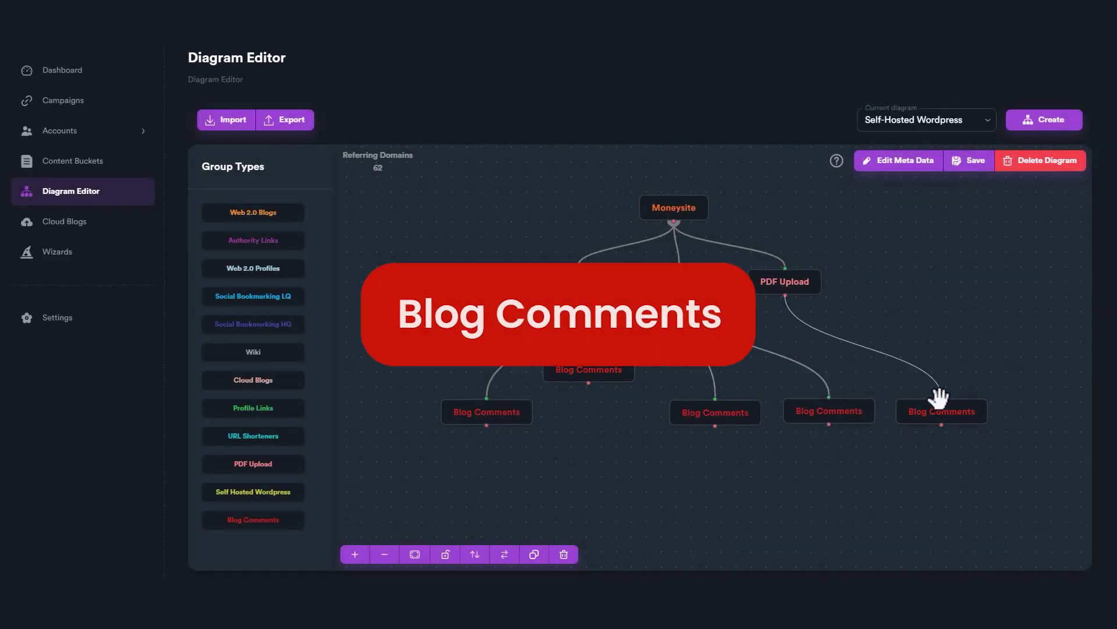
Set the Blog Comments group's indexer to Omega and choose a content bucket for it
scroll(736, 344, "up", 3)
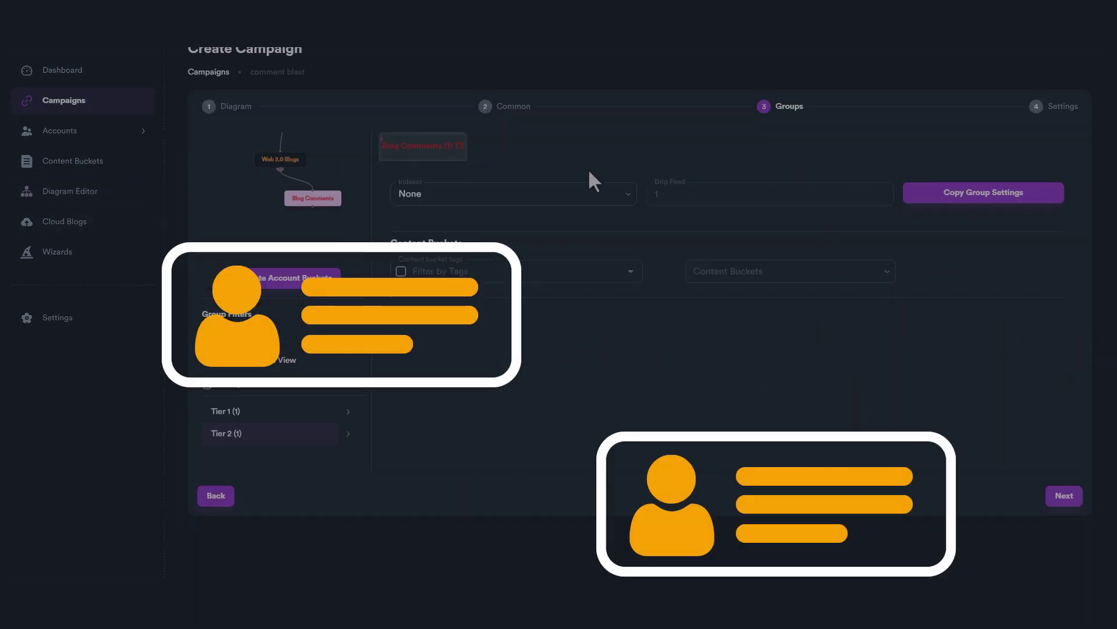
left_click(559, 194)
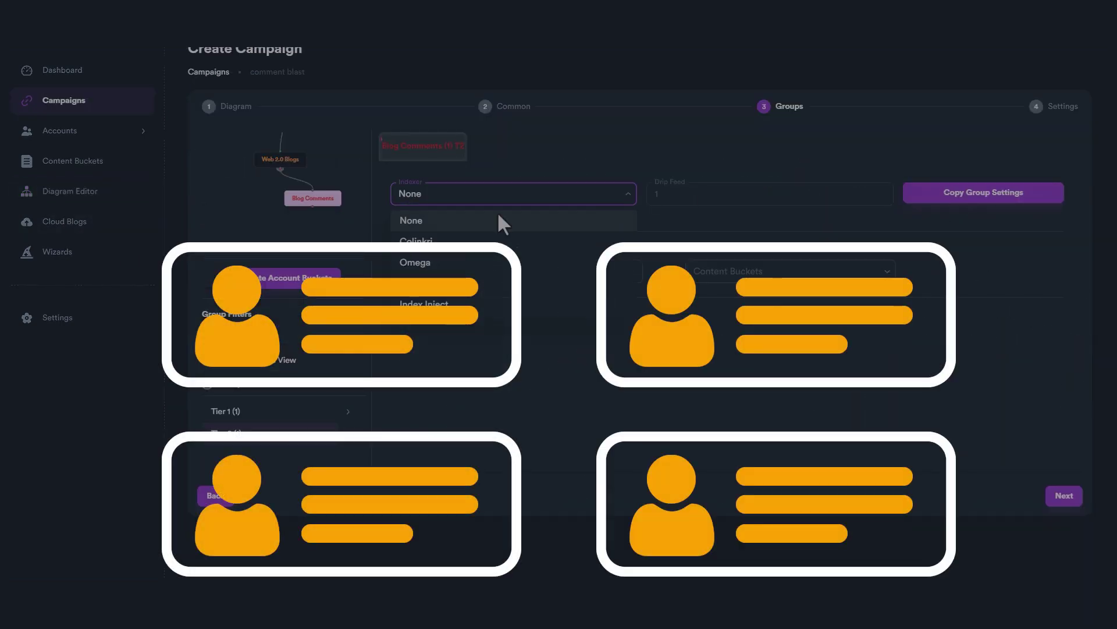
left_click(442, 257)
left_click(756, 272)
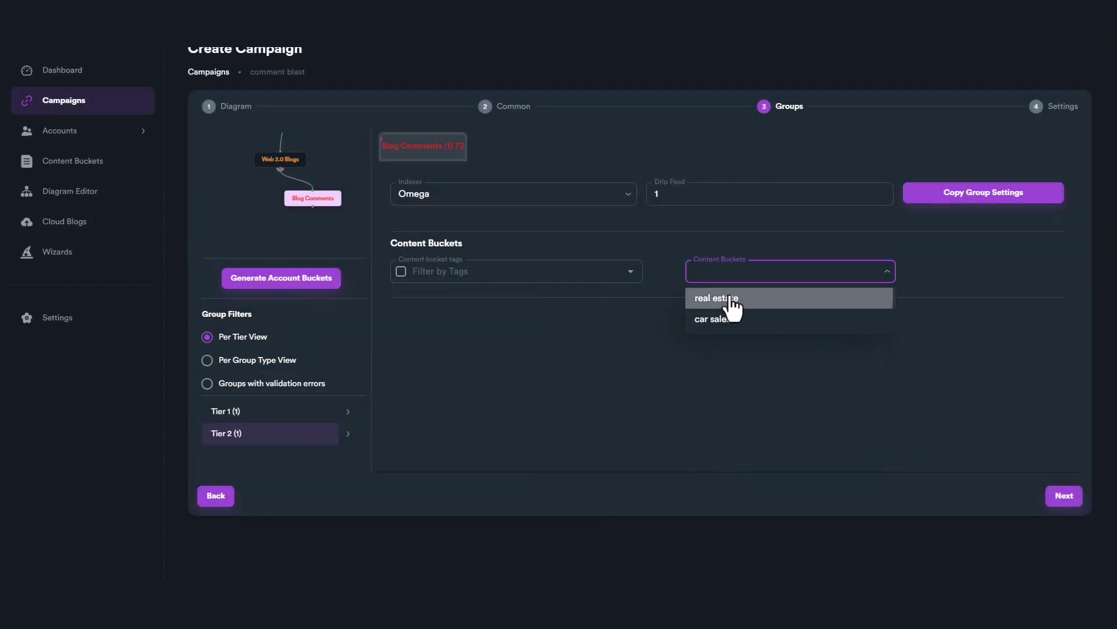
left_click(731, 300)
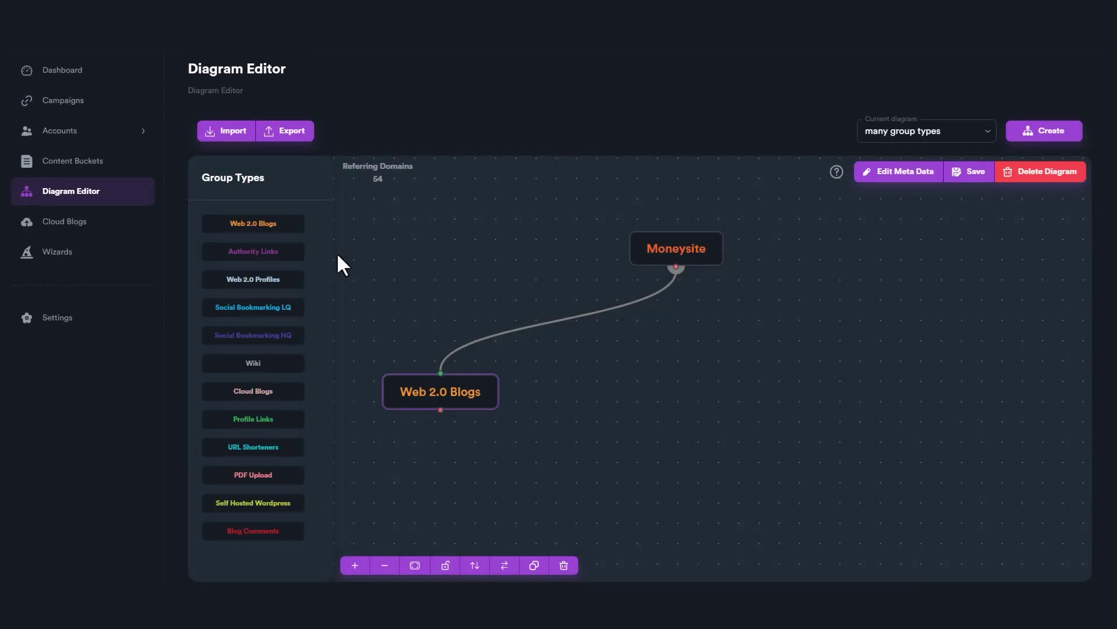
Extend the many group types diagram with Authority Links, Web 2.0 Profiles, Social Bookmarking HQ, Wiki, Profile Links and URL Shorteners groups
left_click_drag(253, 251, 563, 389)
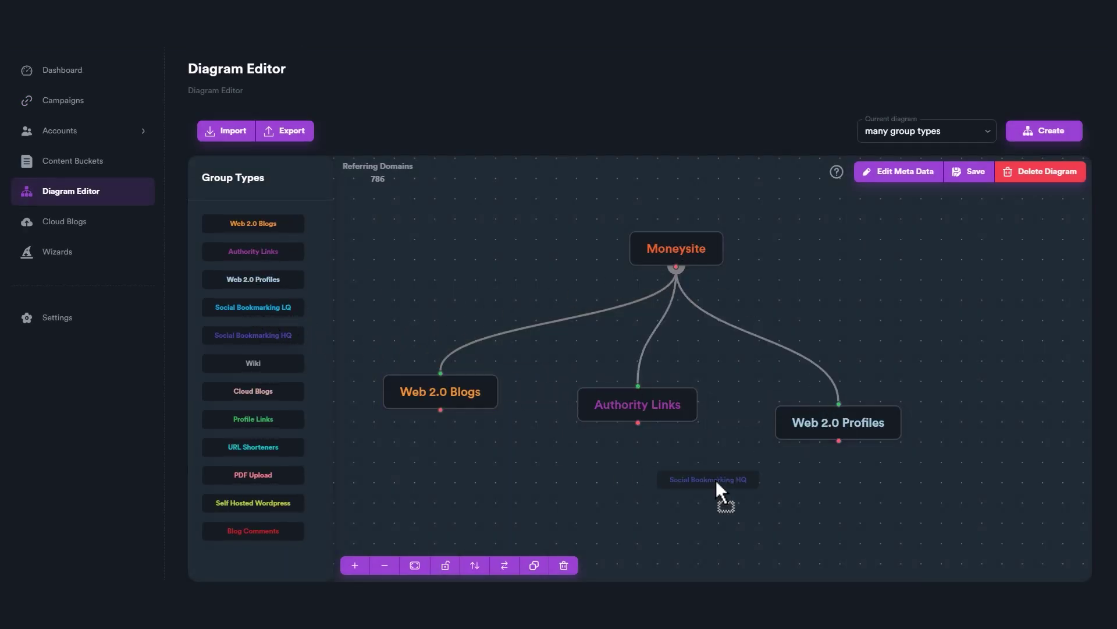
left_click_drag(717, 482, 717, 482)
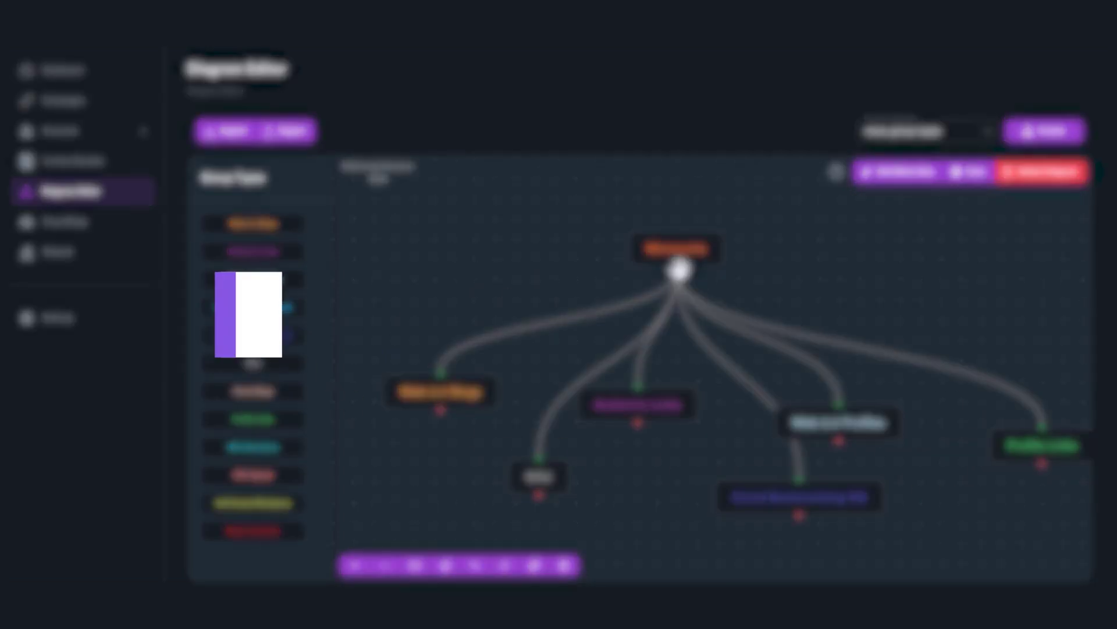
left_click_drag(270, 449, 461, 479)
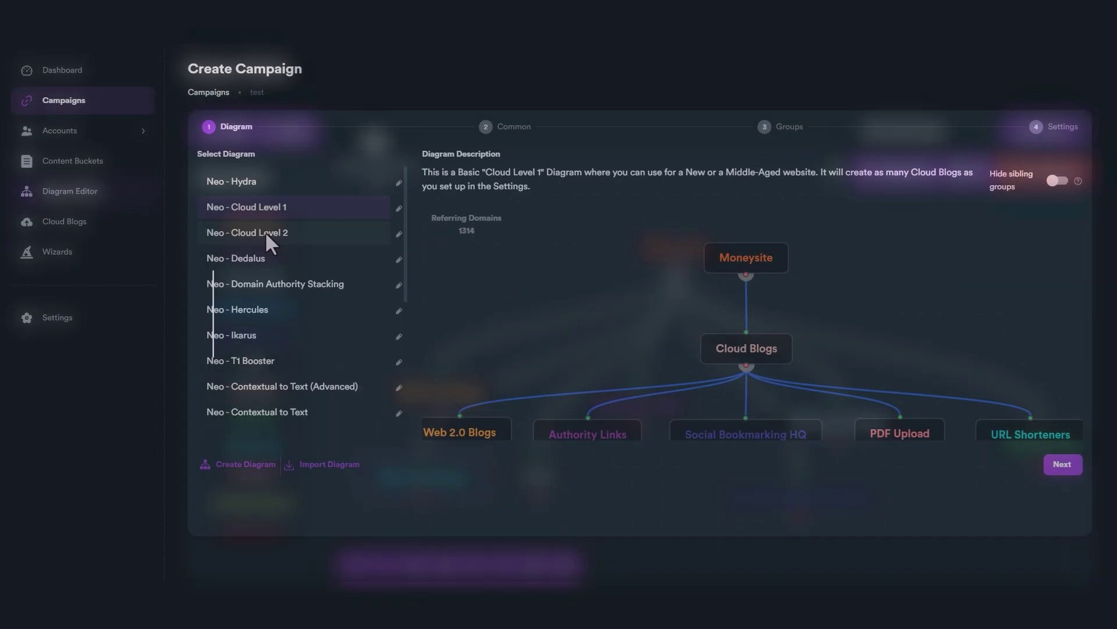
Preview the Neo - Dedalus and Neo - Domain Authority Stacking diagrams for the campaign
left_click(269, 234)
left_click(236, 258)
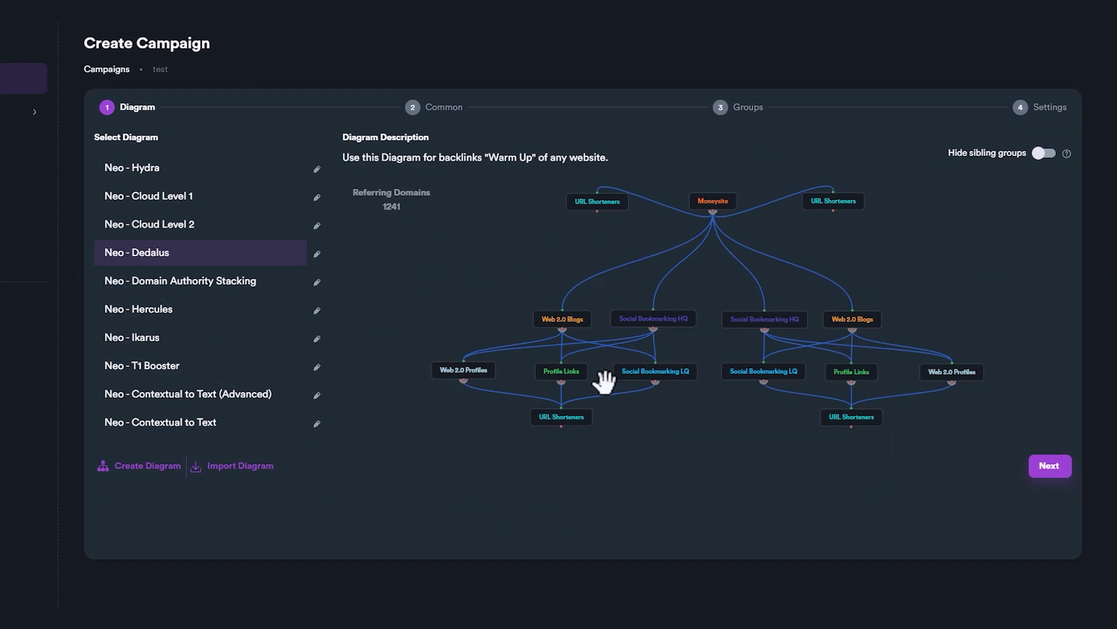
scroll(614, 397, "up", 3)
scroll(553, 402, "down", 5)
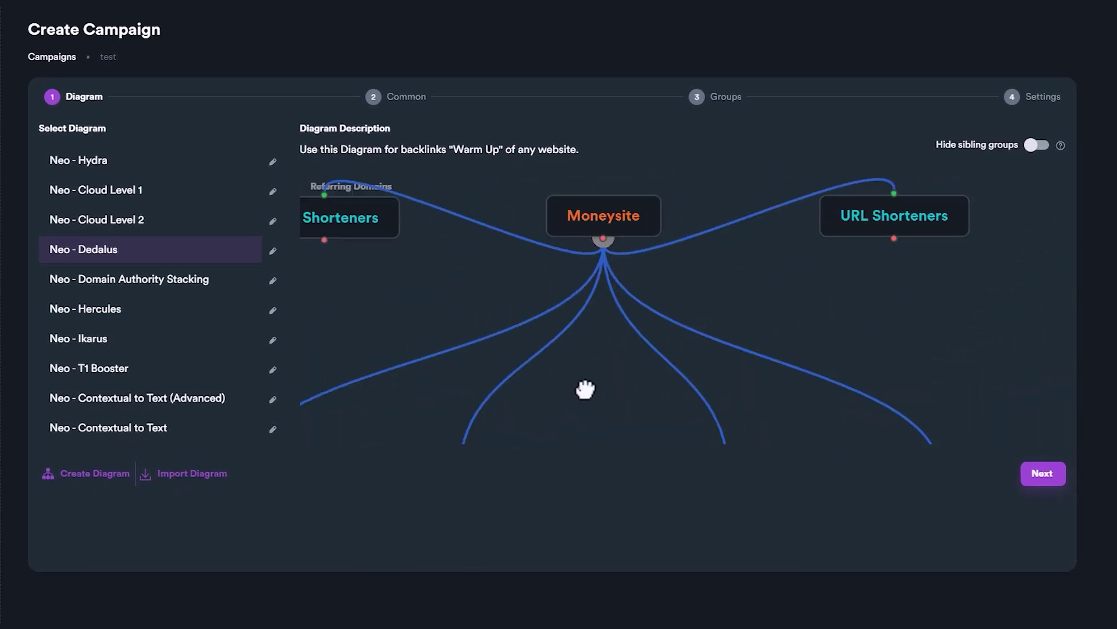
left_click(152, 284)
left_click_drag(556, 376, 536, 374)
scroll(532, 364, "up", 3)
left_click_drag(705, 379, 545, 394)
Preview the Neo - Hercules and Neo - Contextual to Text diagrams
left_click(110, 314)
scroll(568, 304, "up", 5)
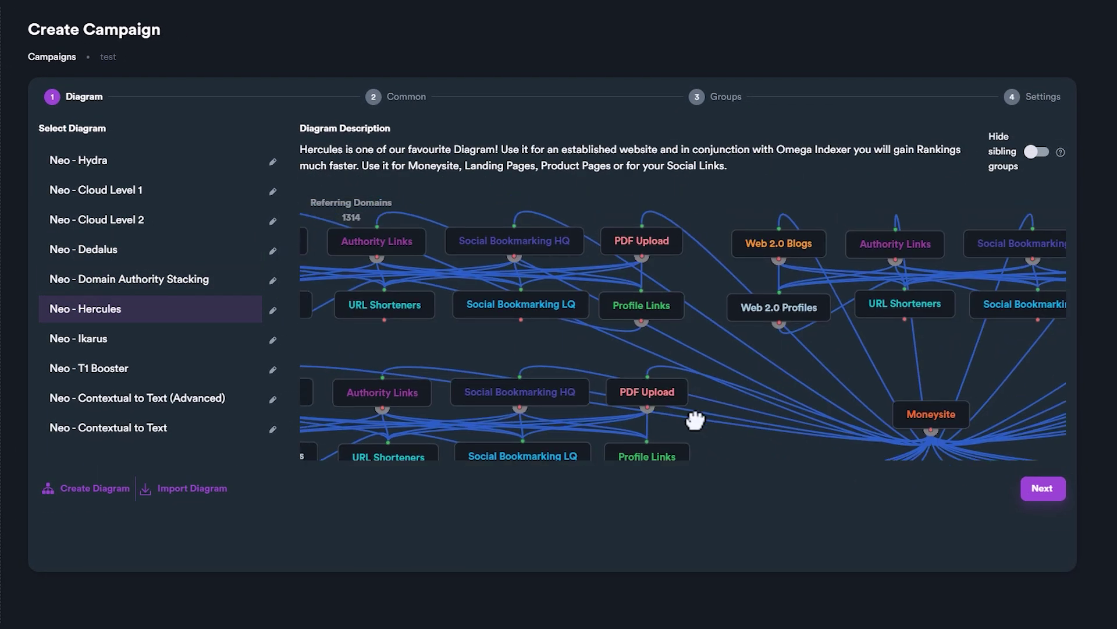
left_click(95, 399)
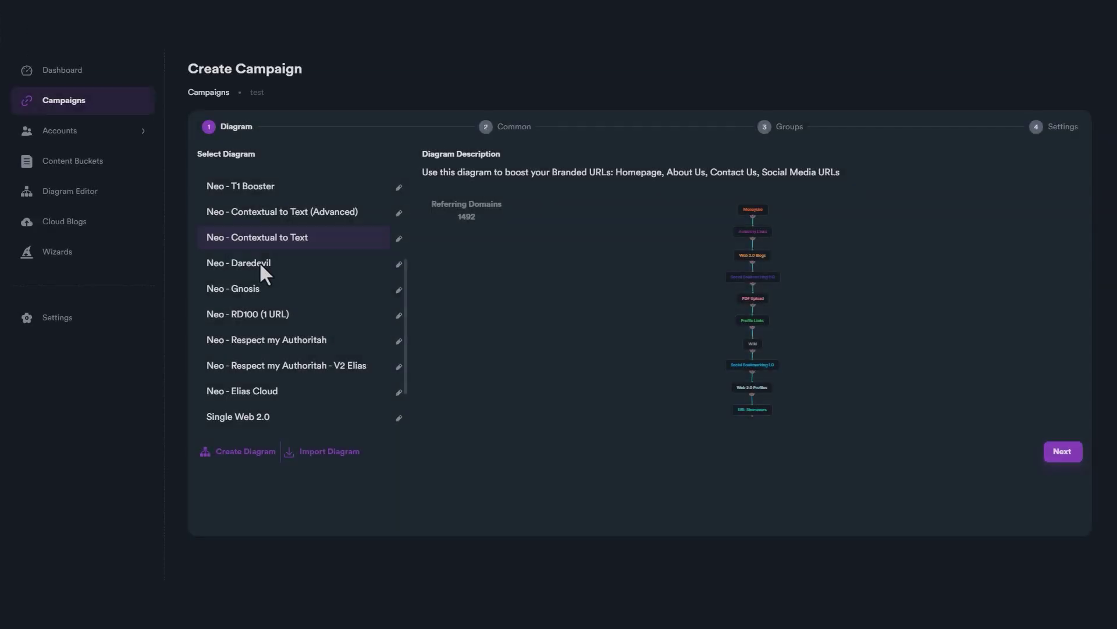
Preview the Neo - Daredevil, Neo - Gnosis, Neo - RD100 (1 URL) and Neo - Respect my Authoritah diagrams
left_click(225, 259)
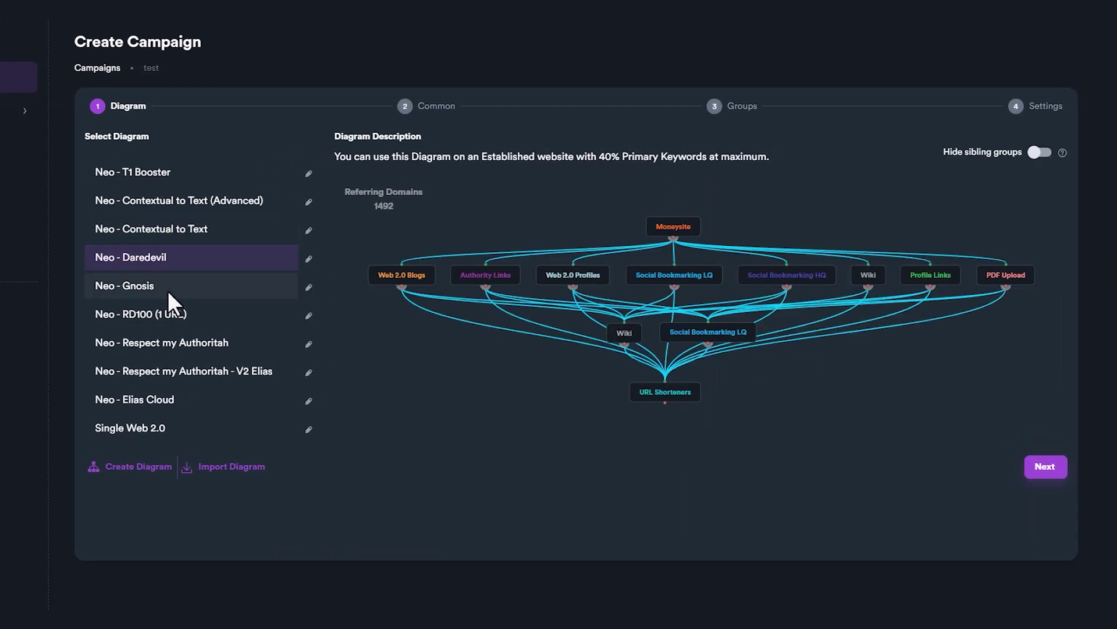
left_click(223, 292)
left_click(208, 314)
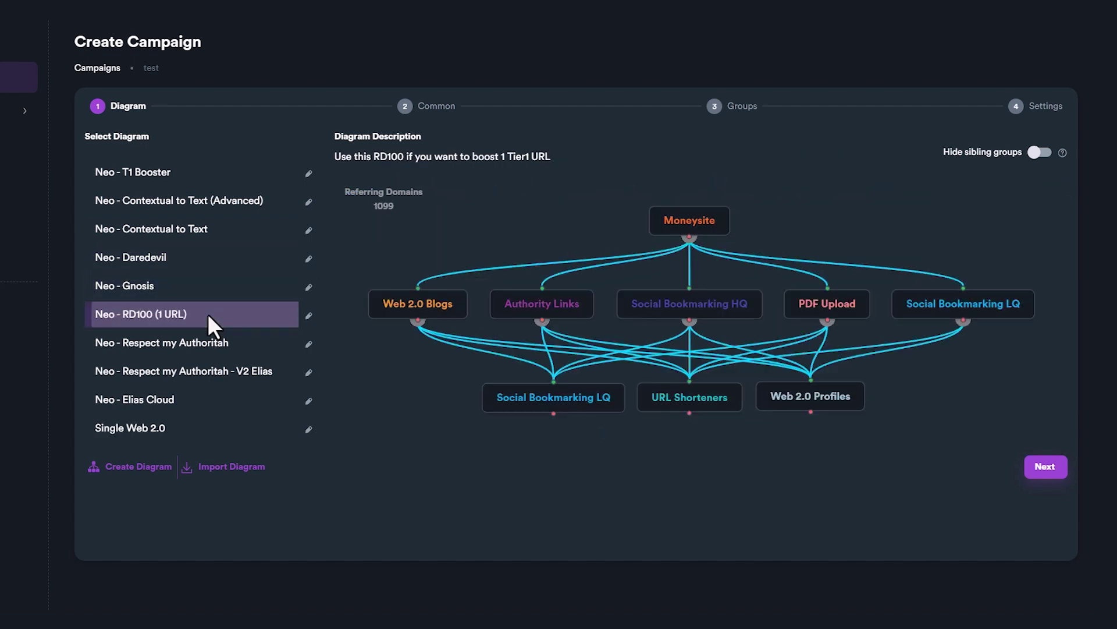
left_click(209, 347)
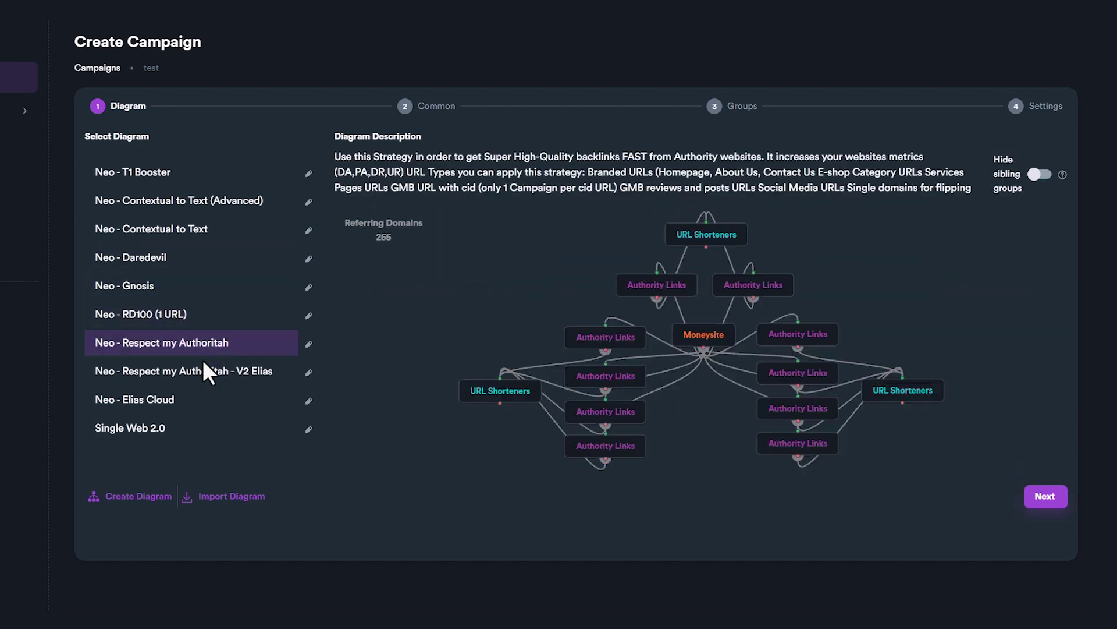
Preview the Neo - Elias Cloud diagram and examine its Cloud Blogs tiers
scroll(195, 395, "down", 1)
left_click(180, 335)
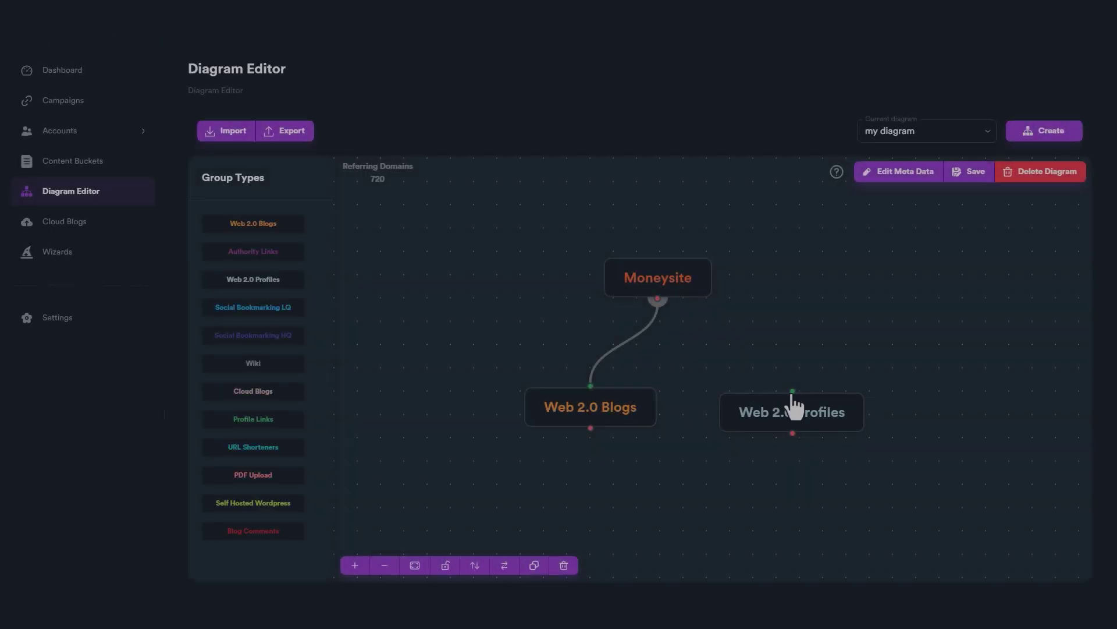
left_click_drag(792, 391, 658, 298)
scroll(494, 325, "down", 2)
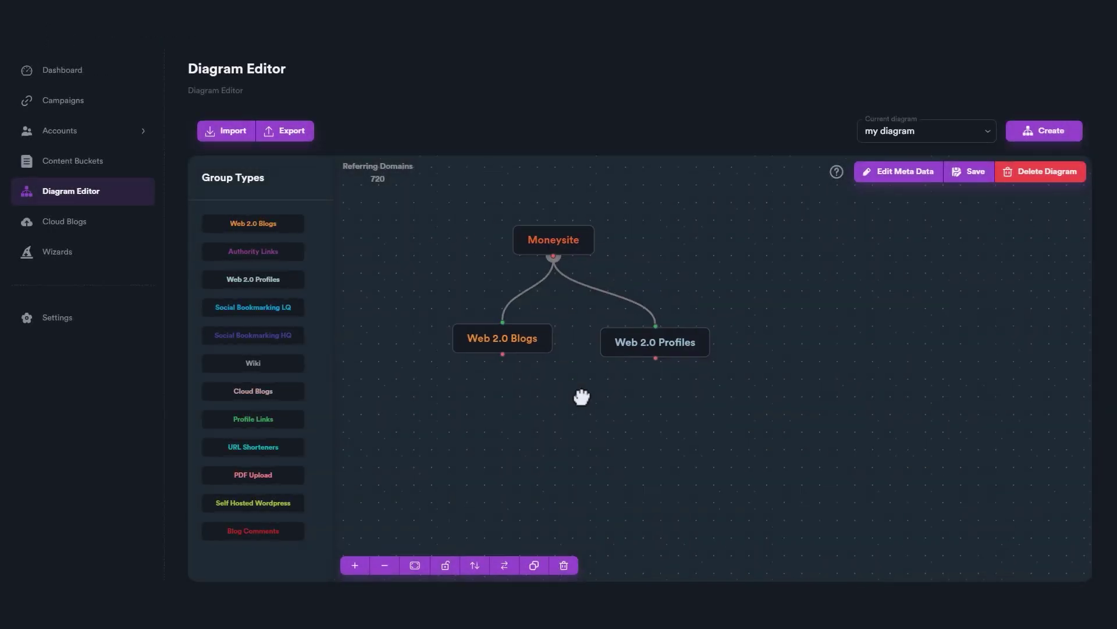
Add Social Bookmarking LQ and URL Shorteners groups to my diagram and link both beneath Web 2.0 Blogs
left_click_drag(253, 307, 502, 354)
left_click_drag(251, 447, 441, 425)
scroll(550, 436, "down", 2)
left_click_drag(457, 434, 406, 466)
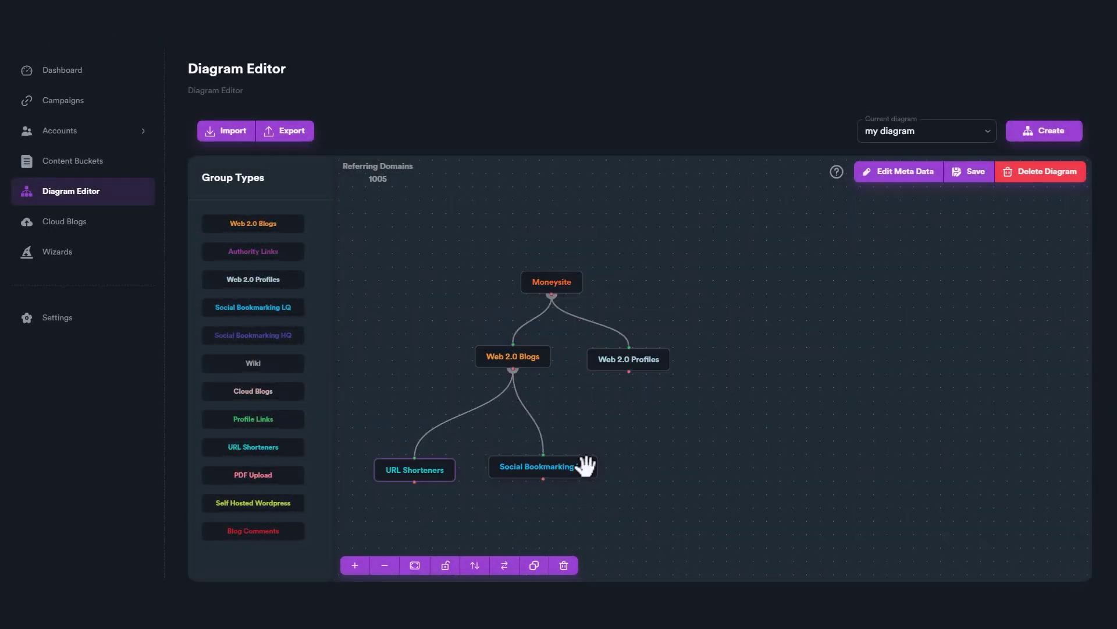
Add a Blog Comments group below the second-tier groups of the diagram
left_click_drag(669, 469, 680, 389)
scroll(499, 296, "up", 3)
left_click_drag(1003, 537, 763, 353)
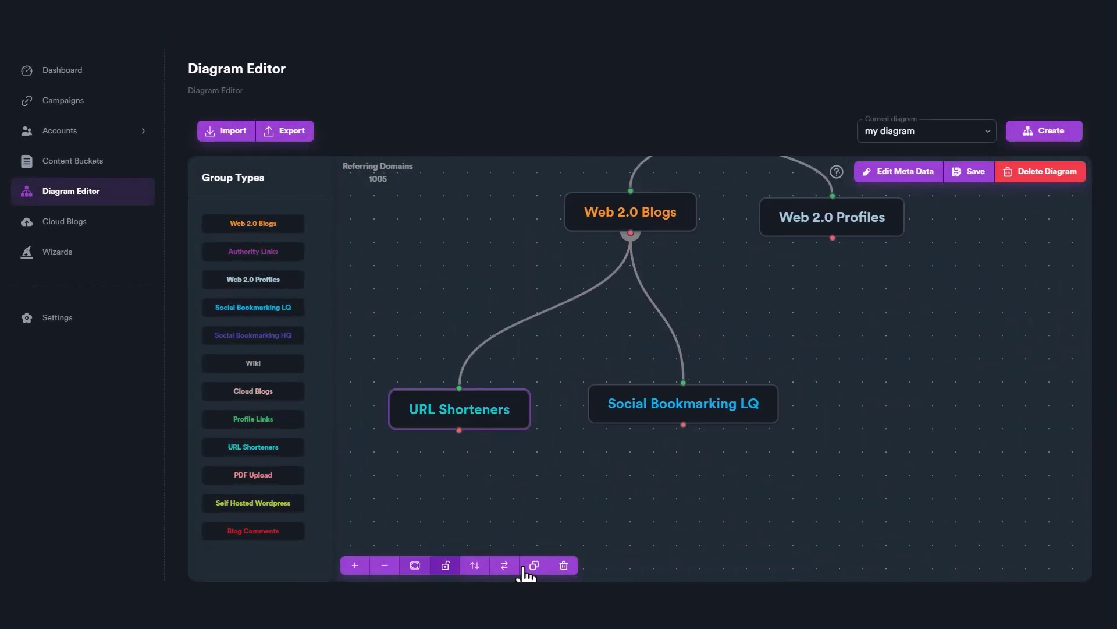
left_click_drag(702, 493, 565, 512)
left_click_drag(797, 437, 695, 256)
left_click_drag(253, 530, 637, 532)
left_click_drag(805, 433, 805, 434)
left_click_drag(455, 389, 875, 518)
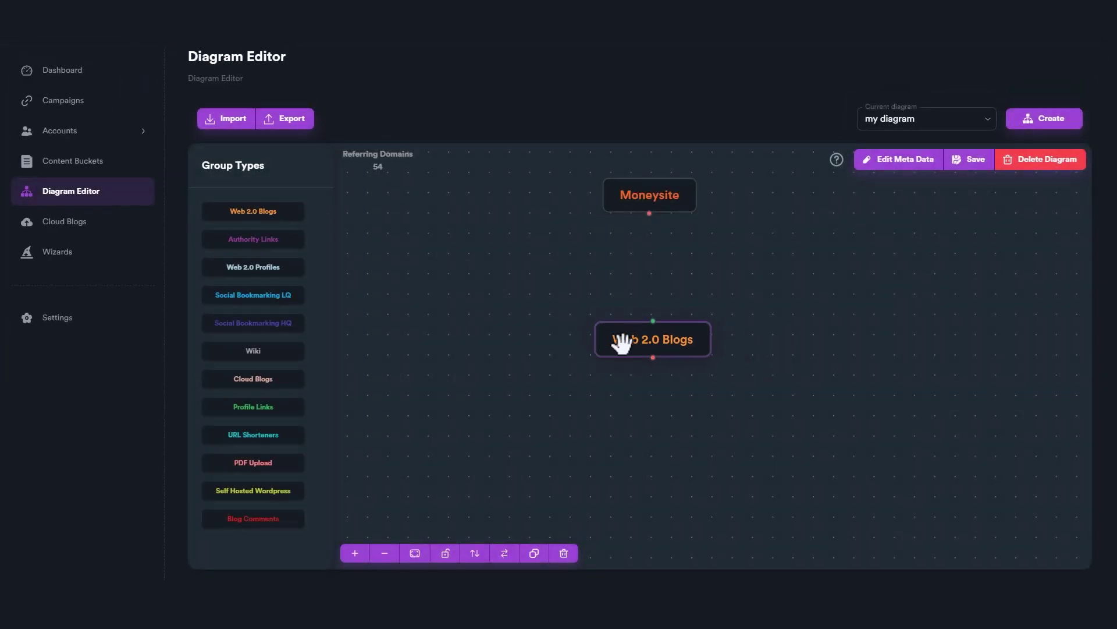
Place a Social Bookmarking HQ group beneath Web 2.0 Blogs and link Moneysite, Web 2.0 Blogs and Social Bookmarking HQ in a chain
left_click_drag(656, 446, 640, 483)
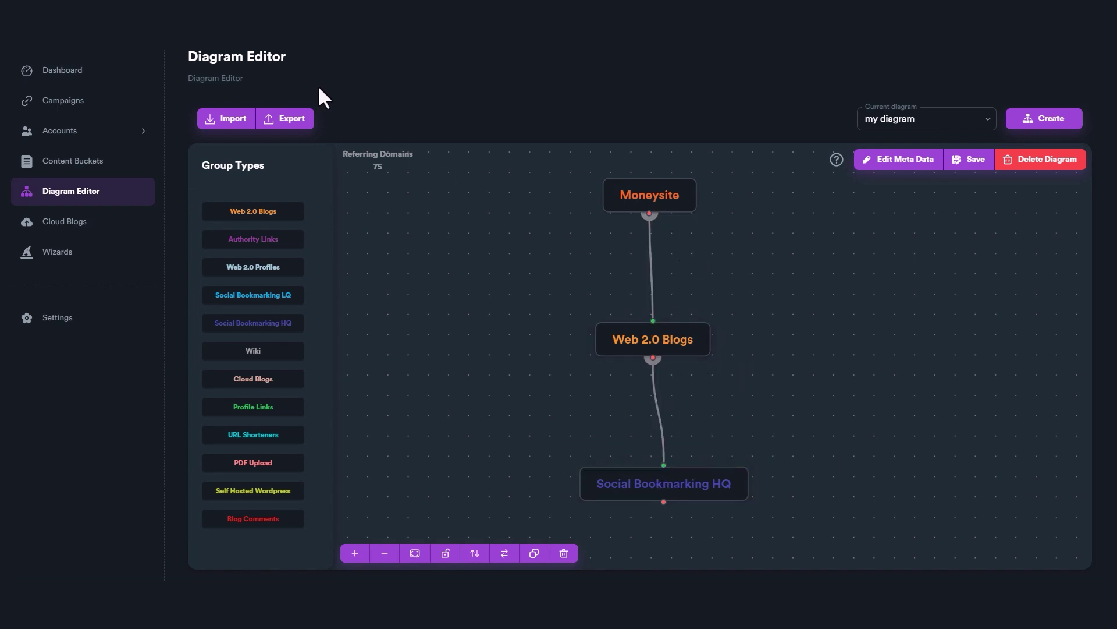
Examine the links running from Moneysite to Web 2.0 Blogs and on to Social Bookmarking HQ
left_click_drag(384, 233, 389, 256)
scroll(430, 260, "up", 1)
left_click_drag(535, 264, 480, 292)
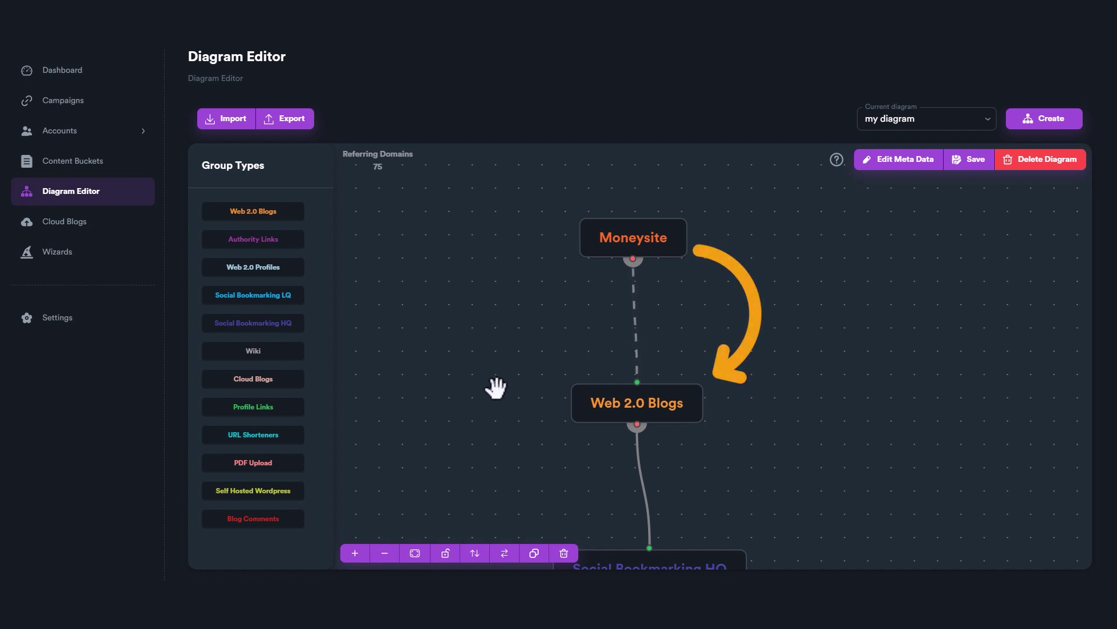
scroll(502, 454, "down", 3)
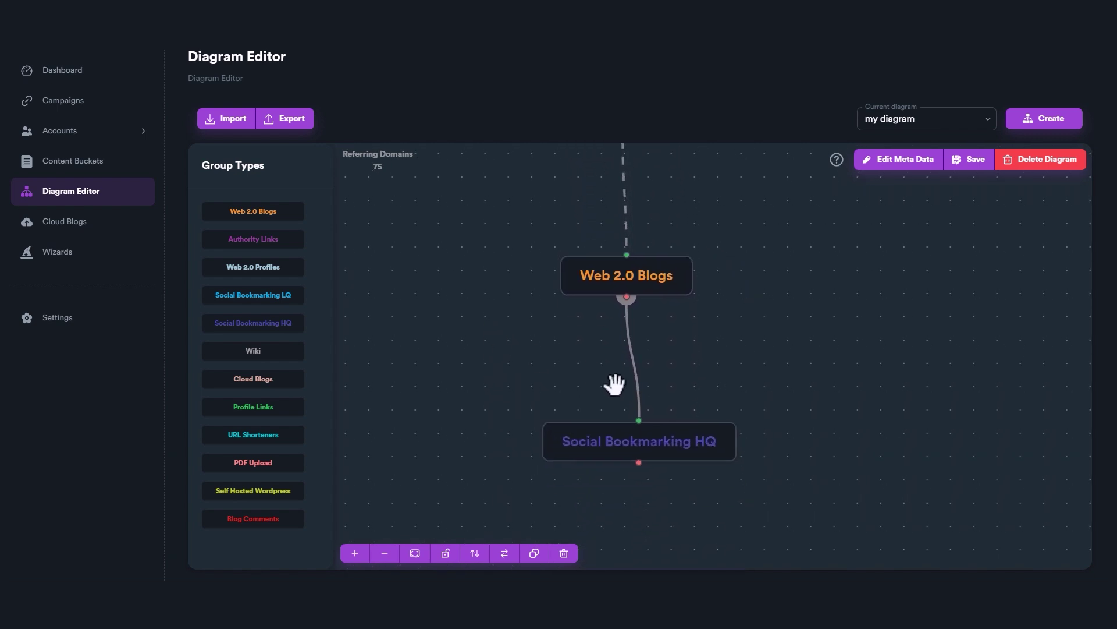
left_click_drag(803, 383, 799, 371)
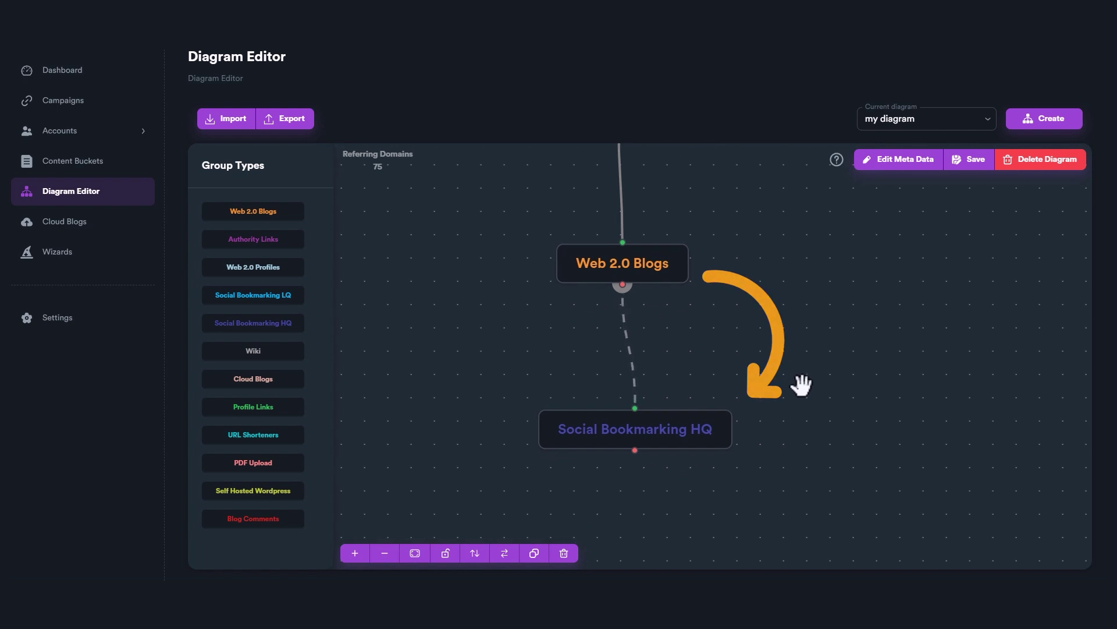
scroll(778, 328, "down", 3)
left_click_drag(779, 303, 760, 338)
scroll(757, 322, "up", 1)
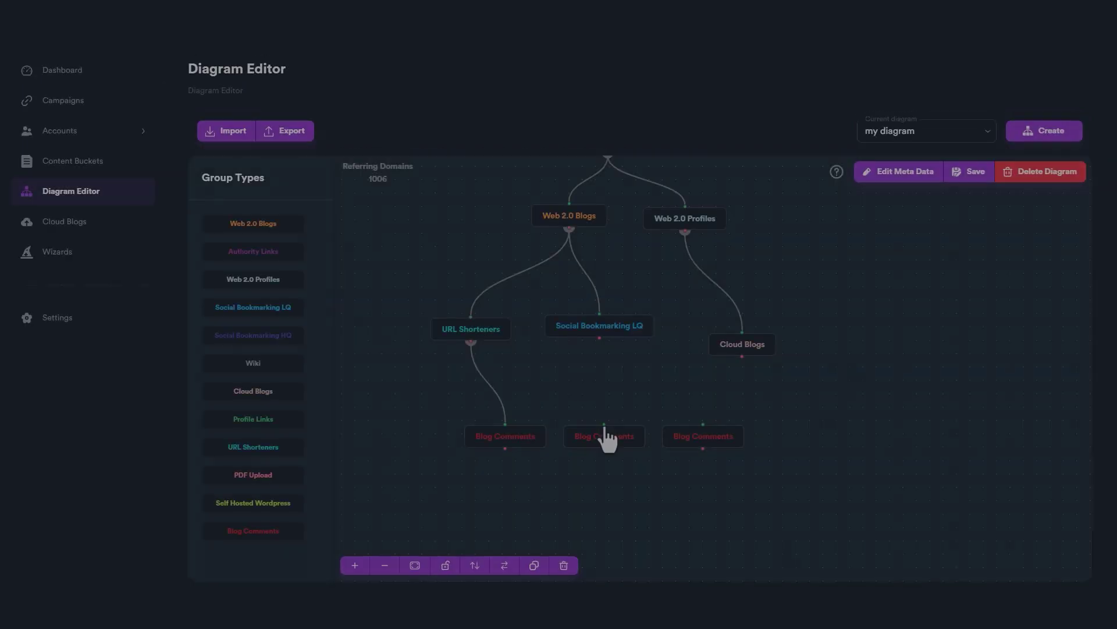
Remove the link between URL Shorteners and Blog Comments, and reconnect the Blog Comments groups to Web 2.0 Blogs and Web 2.0 Profiles
left_click(478, 374)
mouse_move(505, 424)
left_mouse_down()
mouse_move(570, 228)
mouse_move(487, 437)
left_mouse_up()
left_click_drag(604, 425, 685, 230)
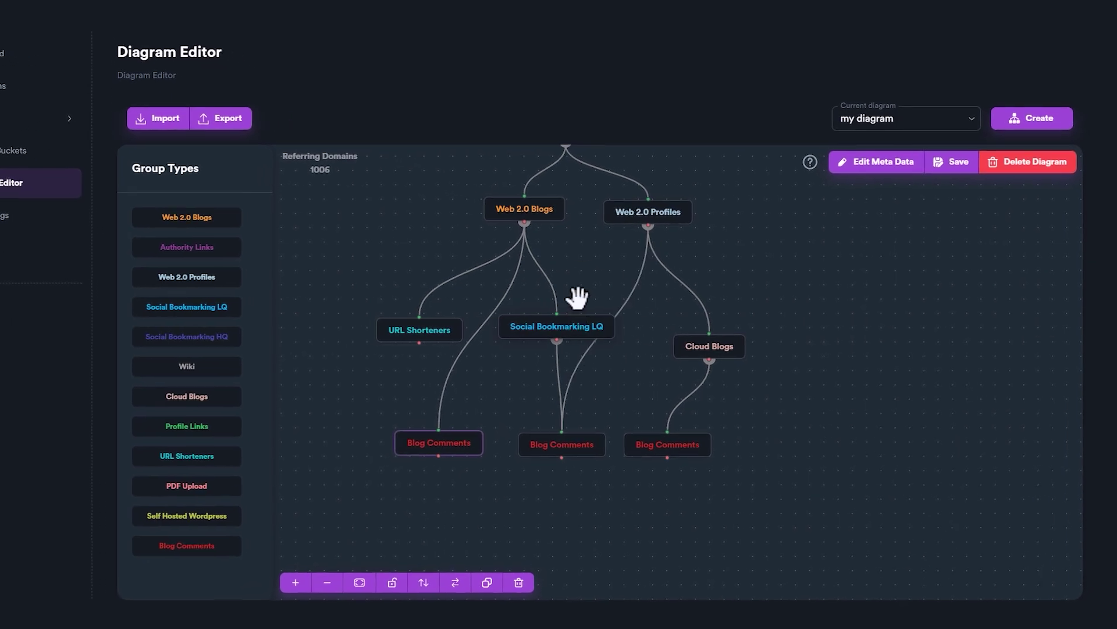
Move the Social Bookmarking LQ group up closer to Web 2.0 Blogs
left_click_drag(569, 325, 587, 271)
scroll(758, 457, "down", 1)
left_click_drag(840, 350, 675, 370)
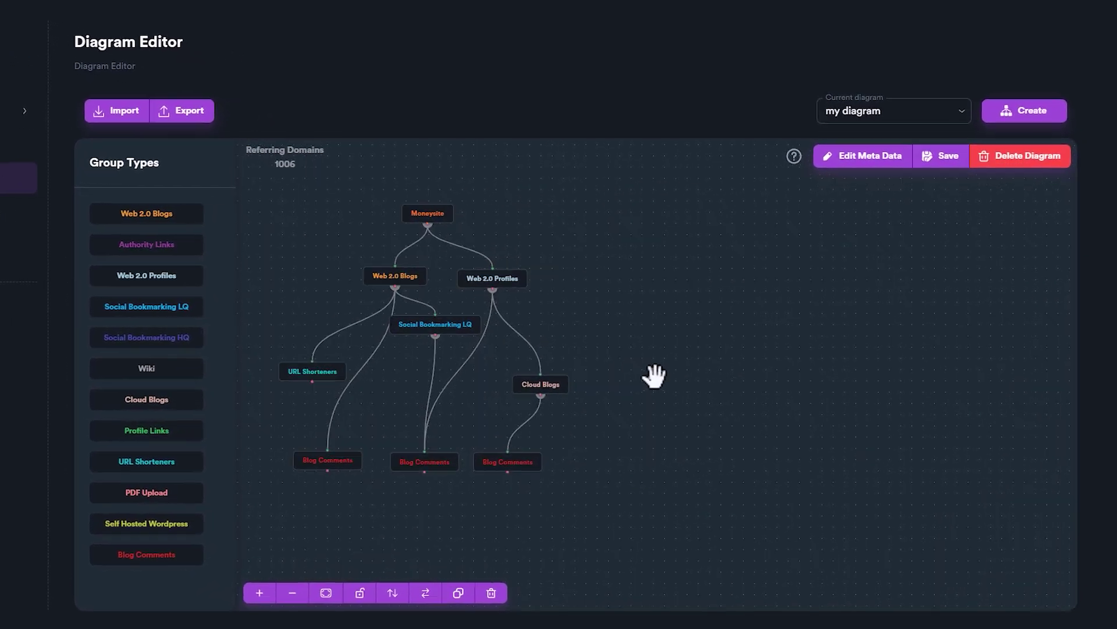
Place Profile Links, Web 2.0 Profiles, URL Shorteners and Social Bookmarking HQ groups in the empty area beside the existing tree
scroll(675, 371, "up", 1)
left_click_drag(206, 435, 697, 401)
left_click_drag(201, 283, 811, 406)
left_click_drag(147, 461, 644, 466)
left_click_drag(146, 337, 706, 324)
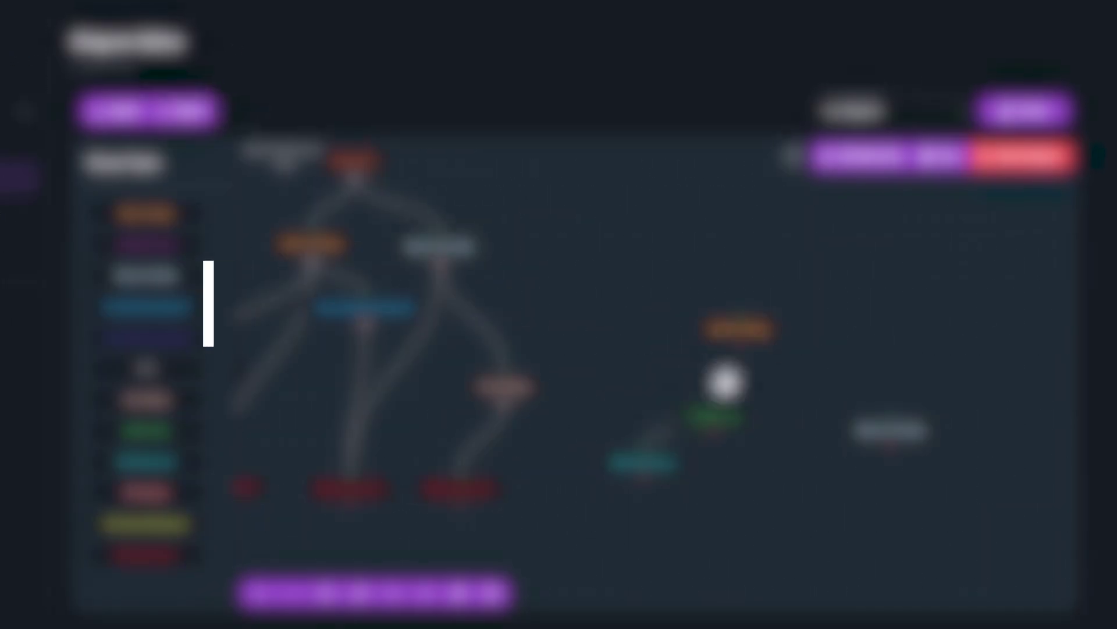
Link the new Social Bookmarking HQ group to the URL Shorteners, Profile Links and Web 2.0 Profiles groups below it
left_click_drag(726, 382, 739, 348)
left_click_drag(715, 412, 739, 348)
left_click_drag(739, 348, 890, 422)
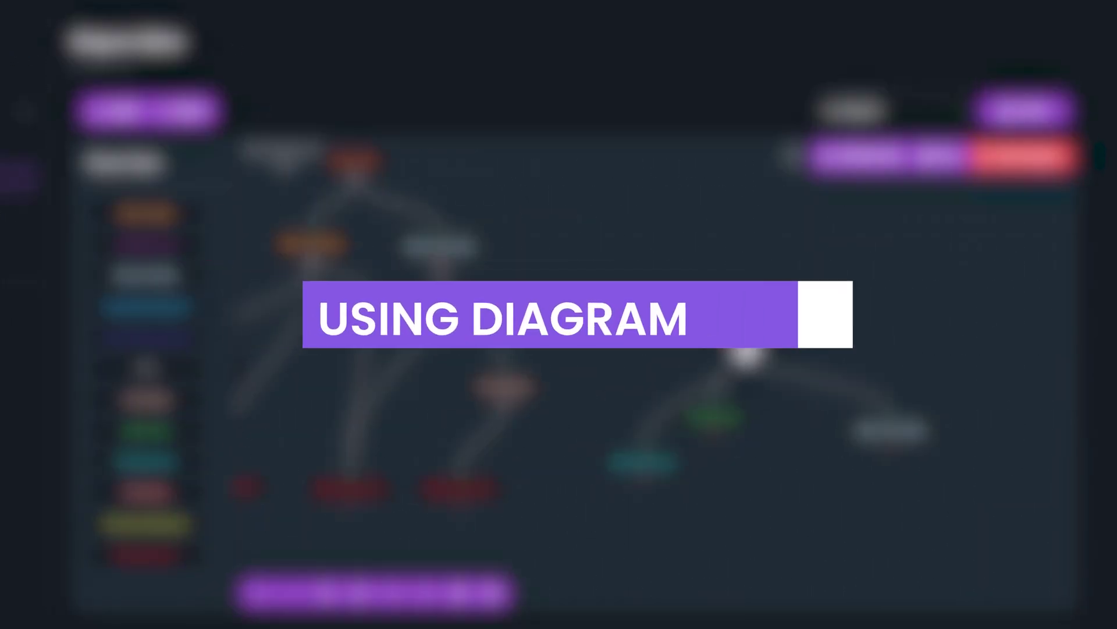
Select the new URL Shorteners, Profile Links and Web 2.0 Profiles groups together and arrange them horizontally
left_click_drag(599, 388, 950, 529)
left_click(425, 592)
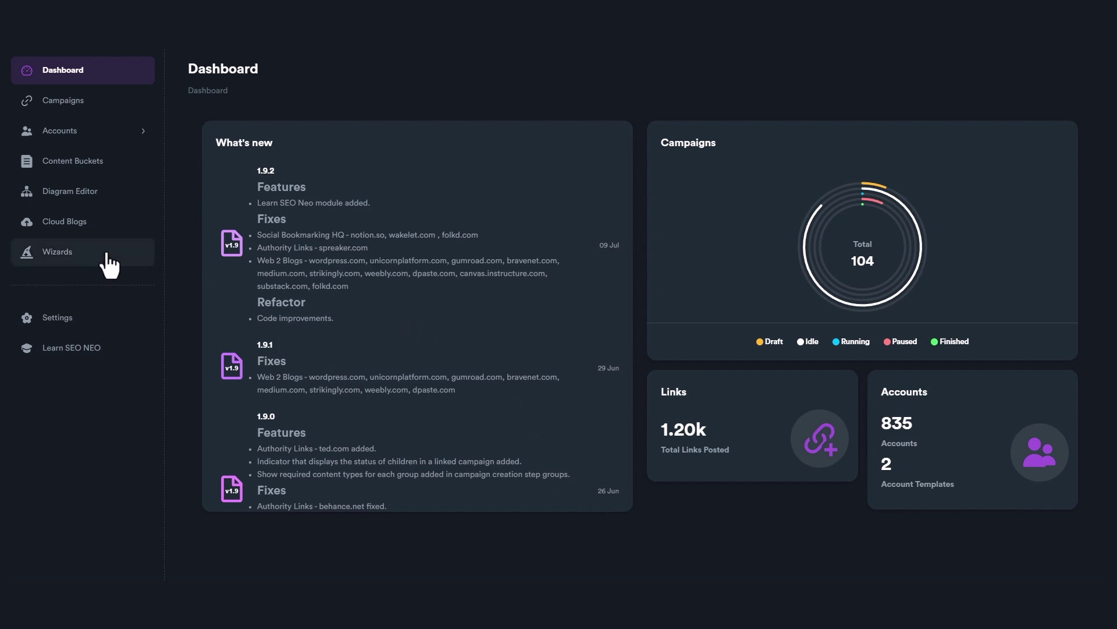
Open the diagram editor and view several preset diagrams, including Neo - Cloud Level 1 and Neo - Ikarus
left_click(87, 195)
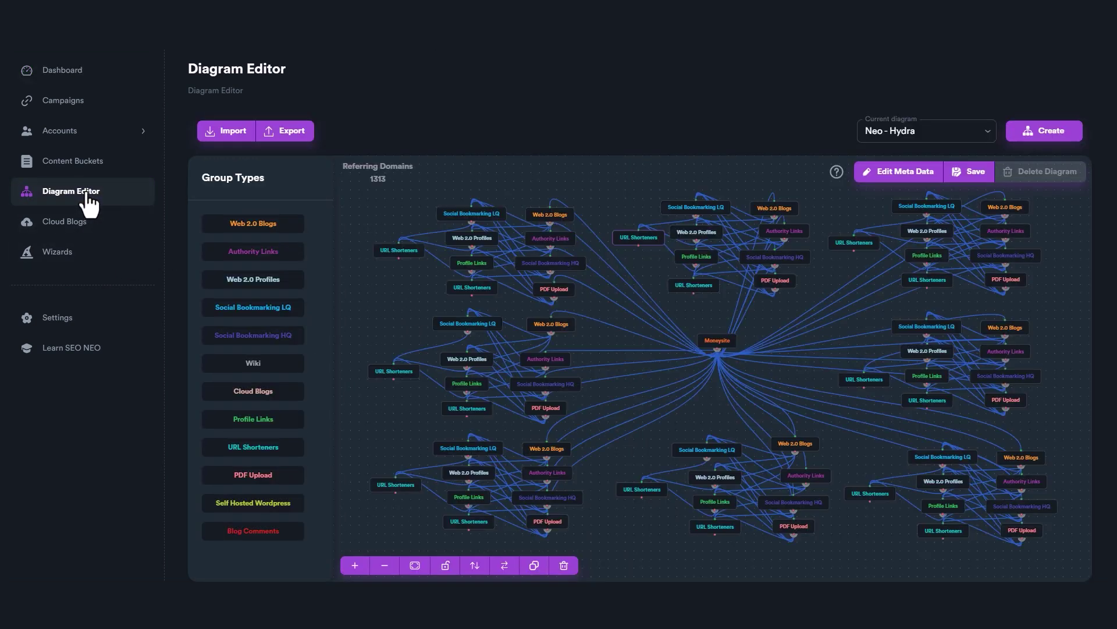
left_click(945, 140)
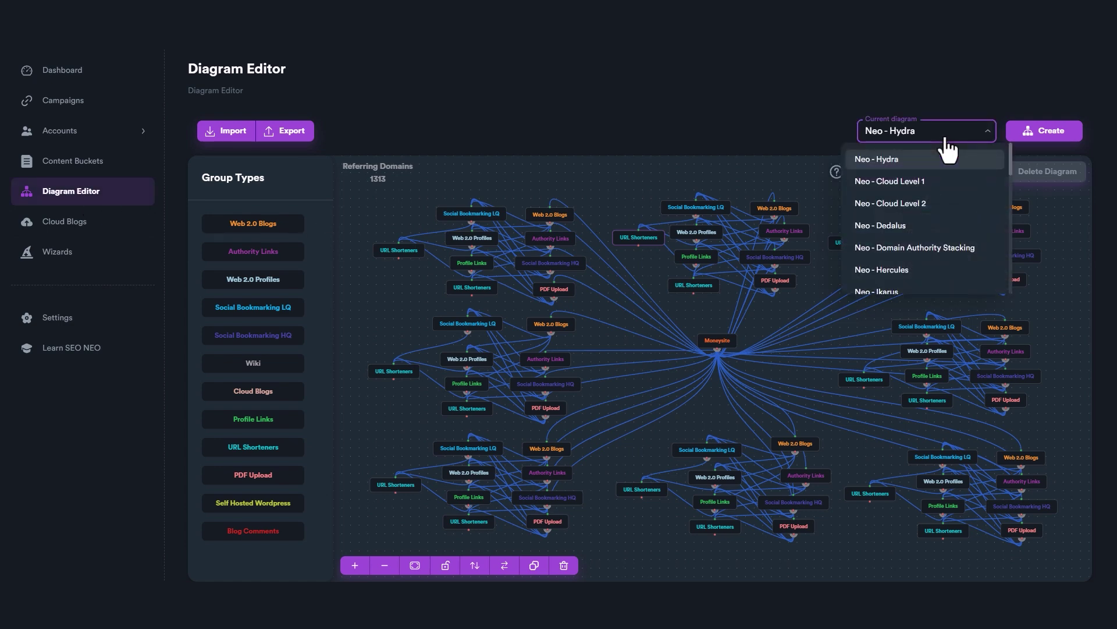
left_click(873, 181)
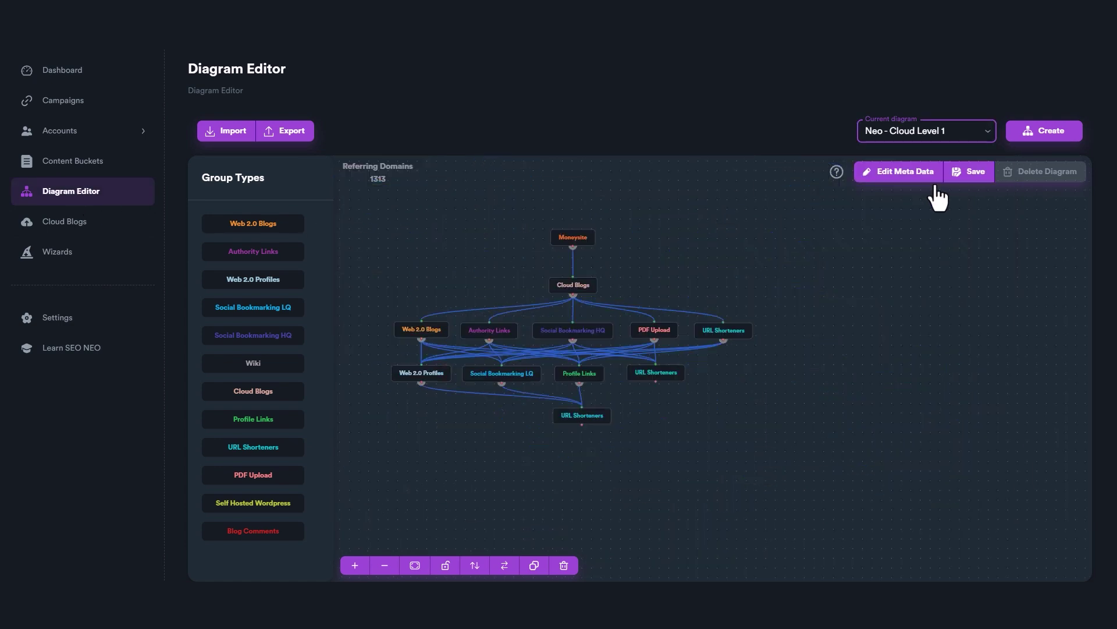
left_click(942, 131)
left_click(915, 225)
left_click(914, 140)
left_click(894, 271)
left_click(415, 566)
left_click(911, 143)
left_click(901, 235)
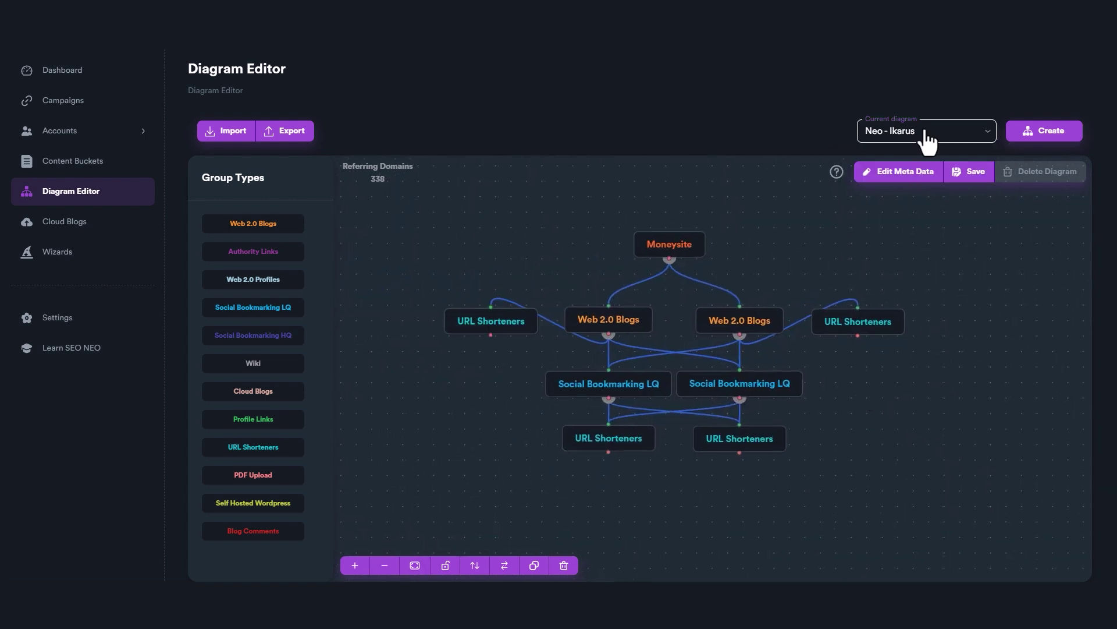
Create a new diagram named "my diagram"
left_click(1031, 130)
type("my diagram")
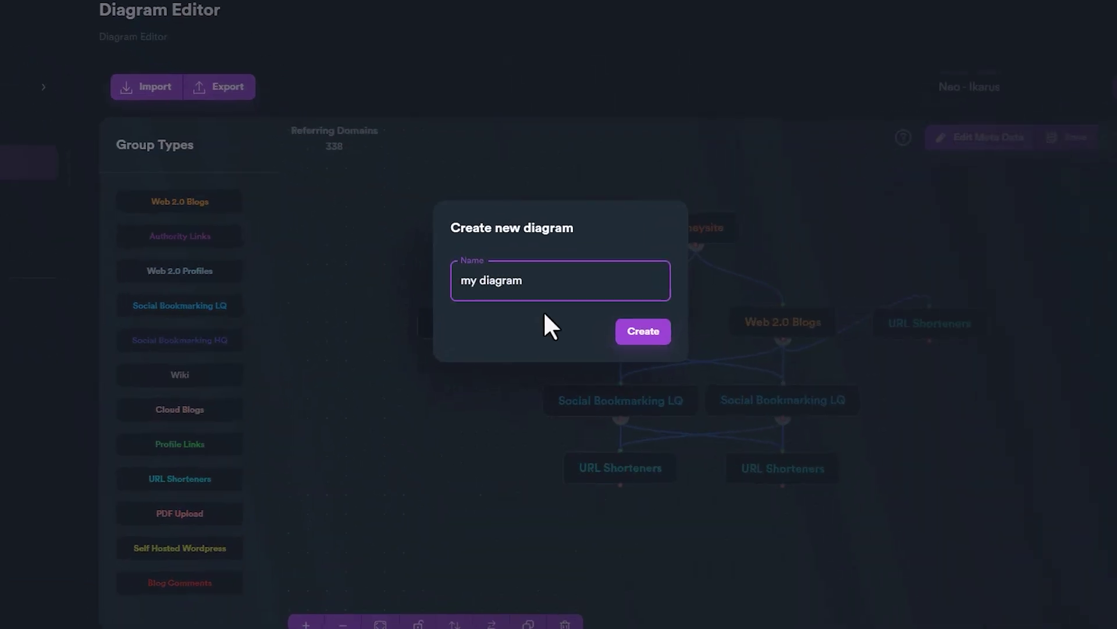
left_click(641, 332)
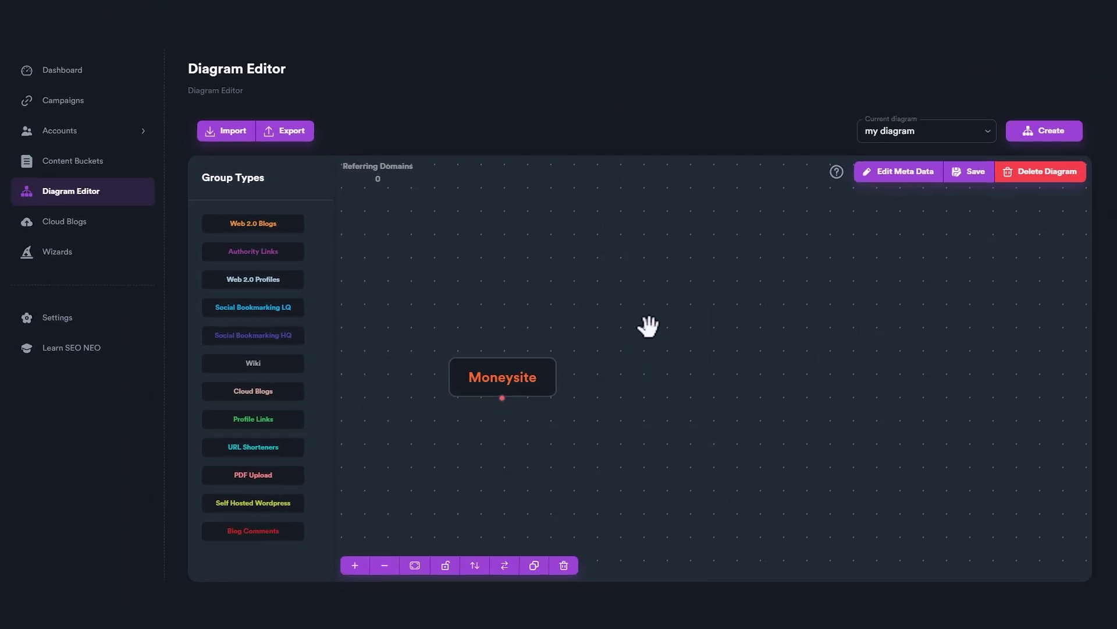
Place a Web 2.0 Blogs group and an Authority Links group below Moneysite
scroll(553, 377, "down", 5)
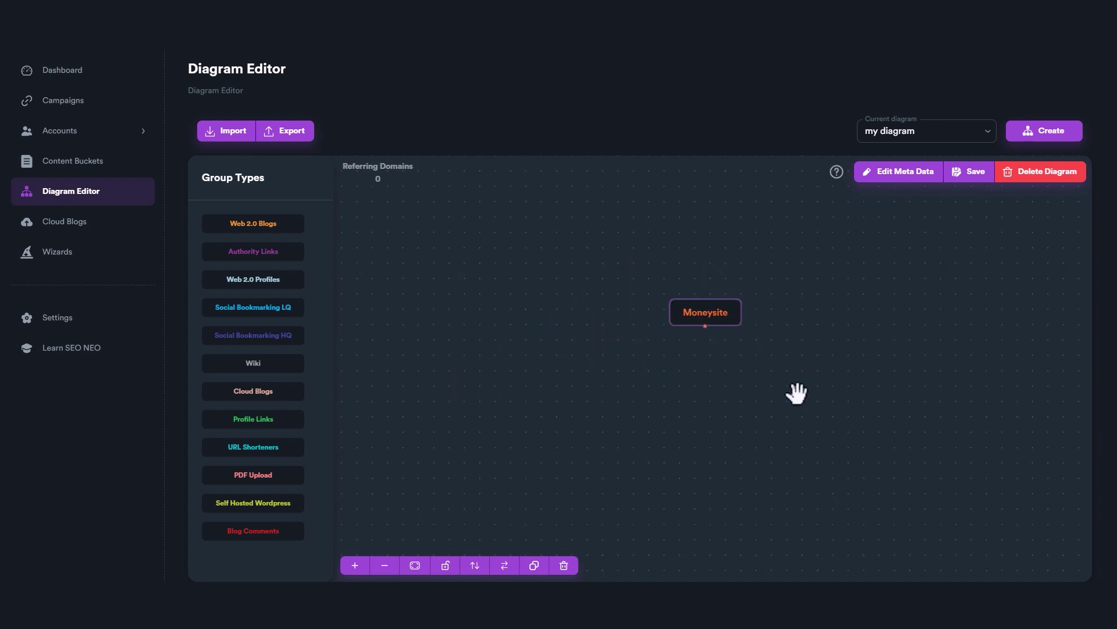
left_click_drag(782, 390, 782, 384)
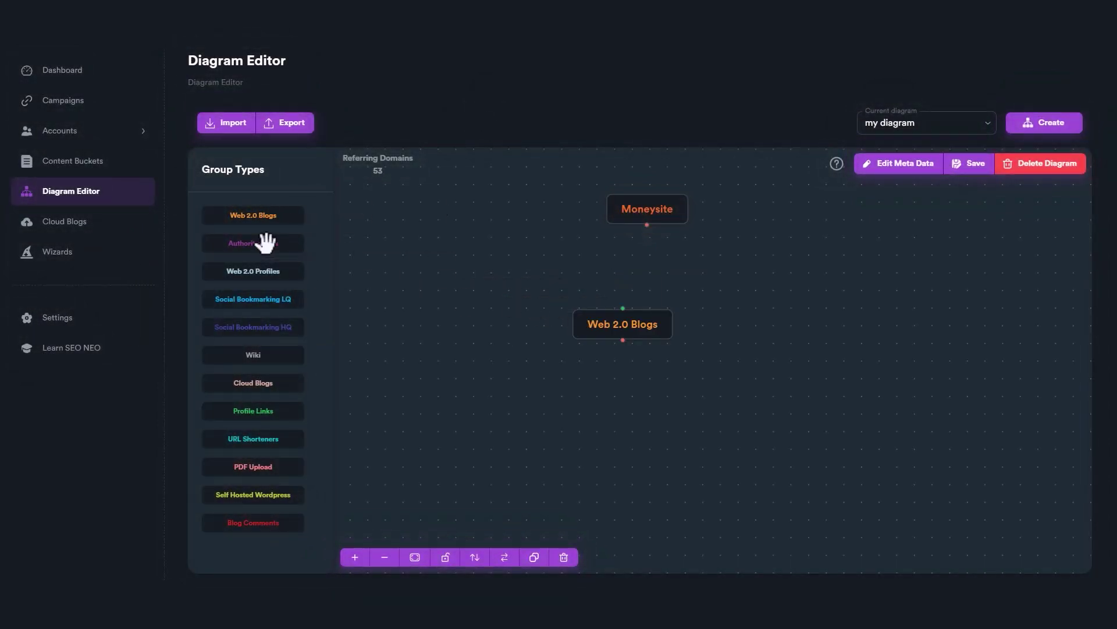
left_click_drag(266, 244, 762, 319)
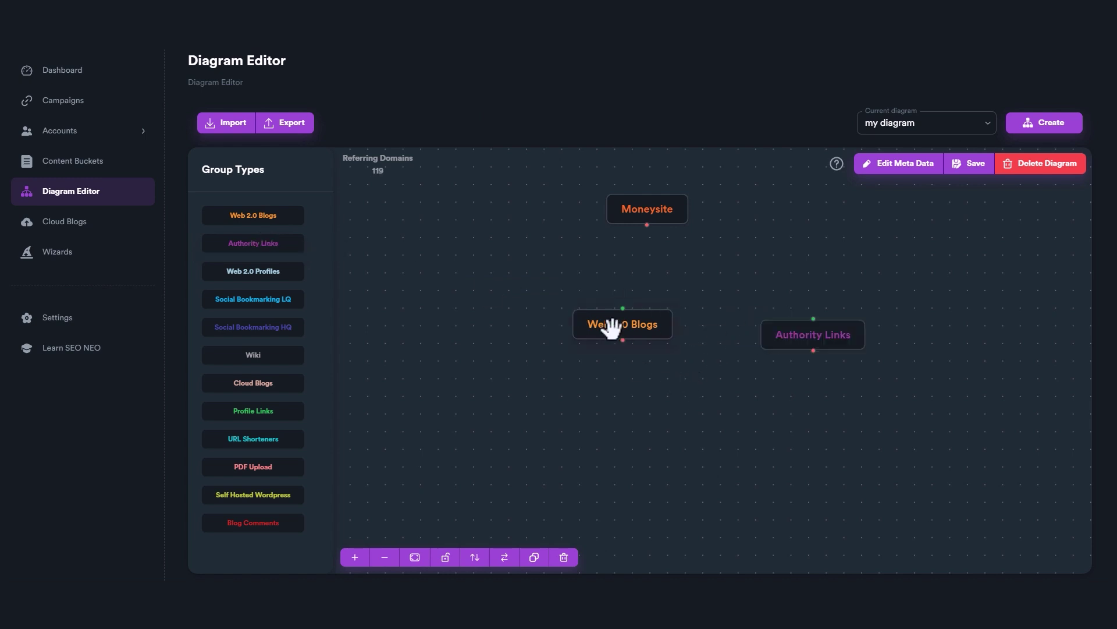
Delete the Web 2.0 Blogs group and the Authority Links group, leaving only Moneysite on the canvas
left_click(564, 557)
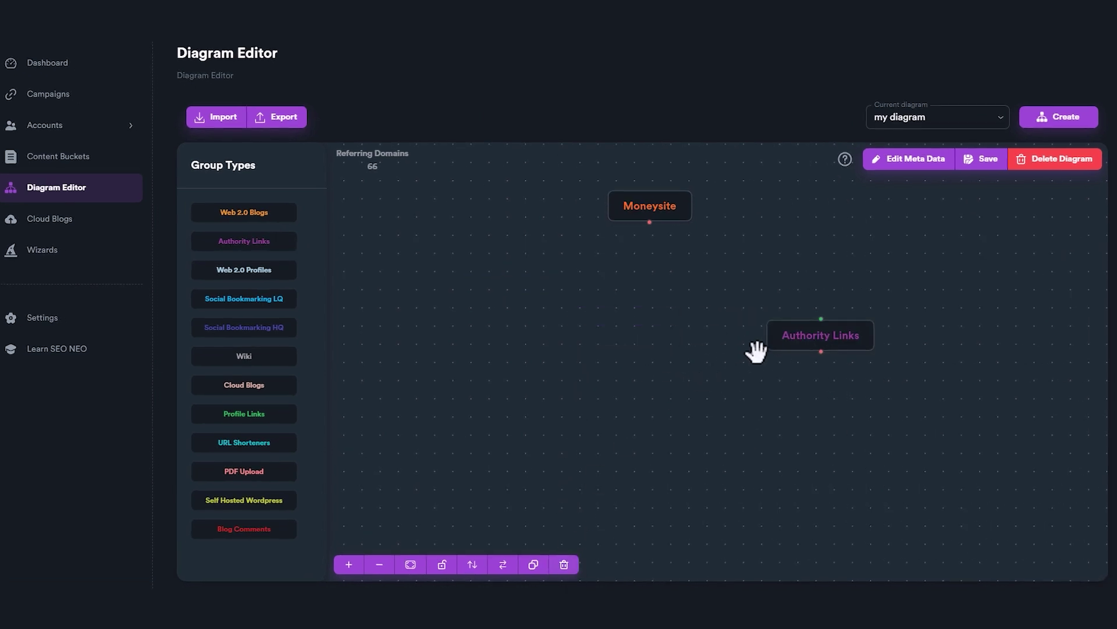
left_click_drag(798, 336, 662, 321)
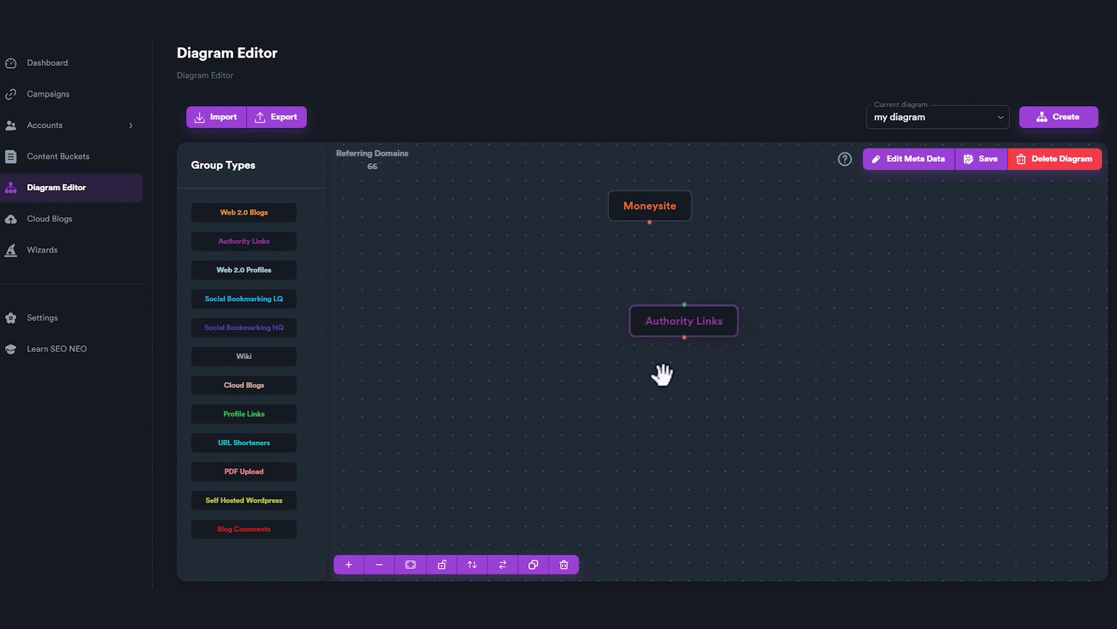
left_click(563, 562)
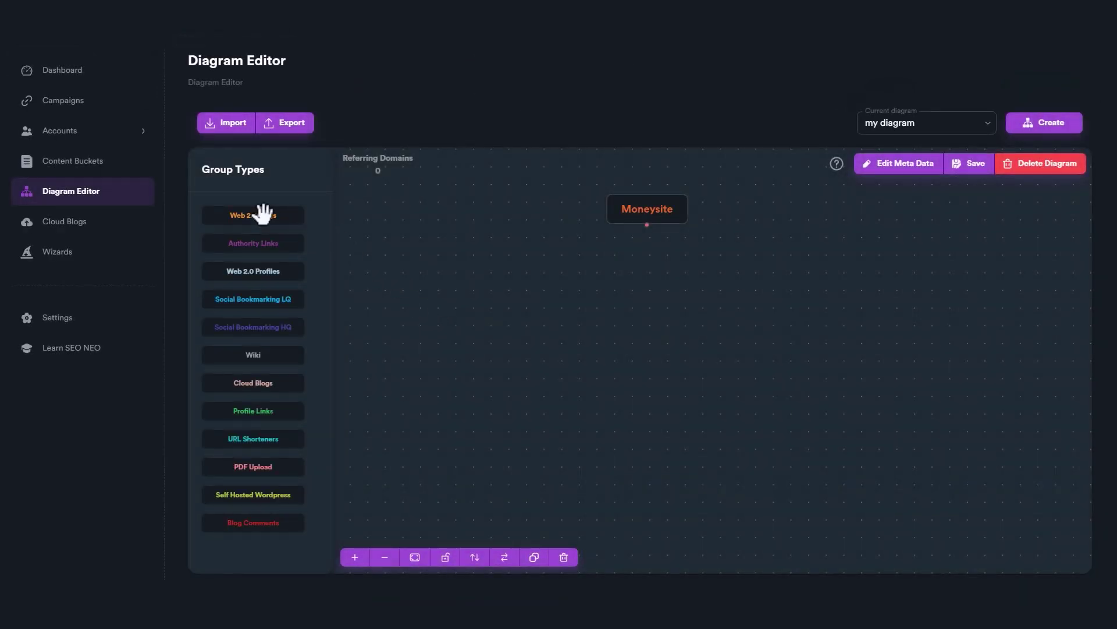
Place a Web 2.0 Blogs group below Moneysite, duplicate it and set the copy beside the original
left_click_drag(533, 276, 575, 311)
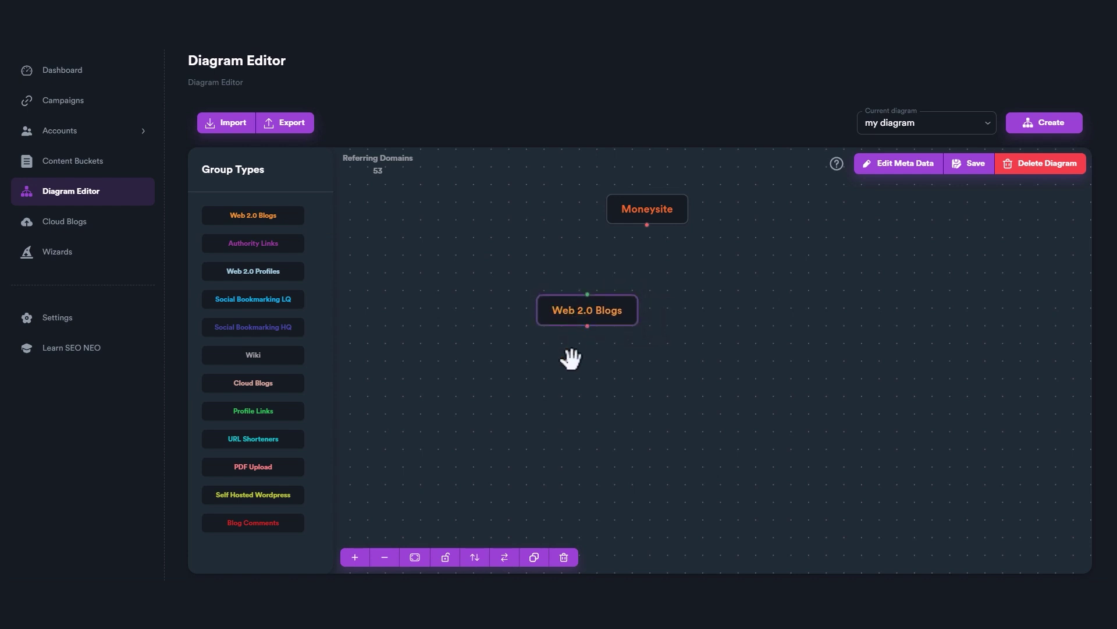
left_click(616, 310)
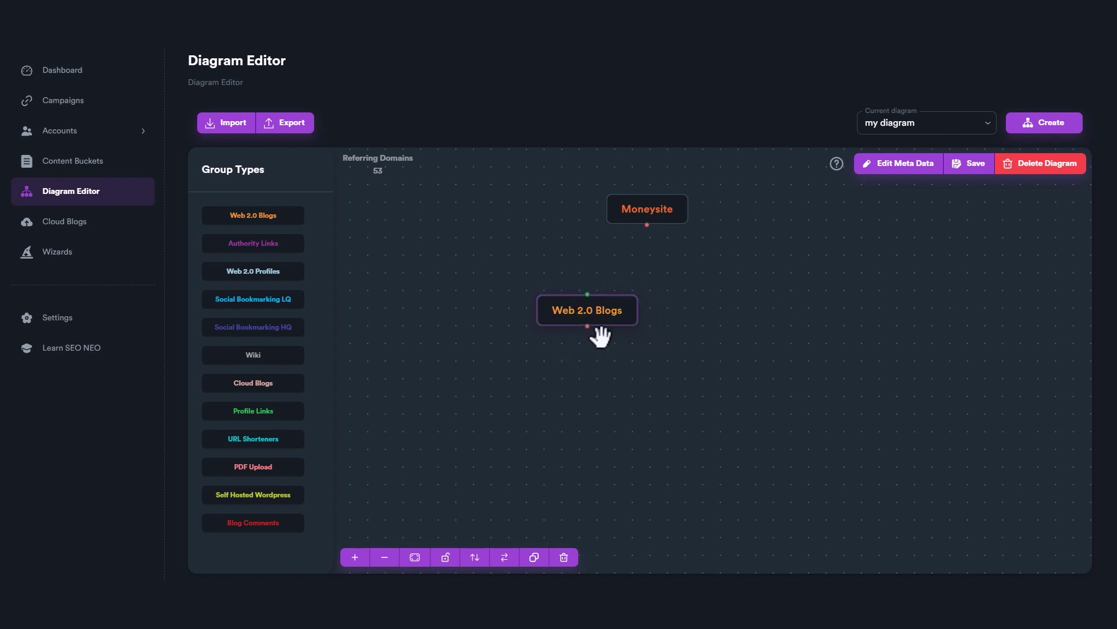
left_click(533, 559)
left_click_drag(614, 358, 752, 318)
Stack Authority Links and URL Shorteners groups under the first Web 2.0 Blogs, and place a duplicate URL Shorteners beside the original
left_click_drag(253, 243, 576, 396)
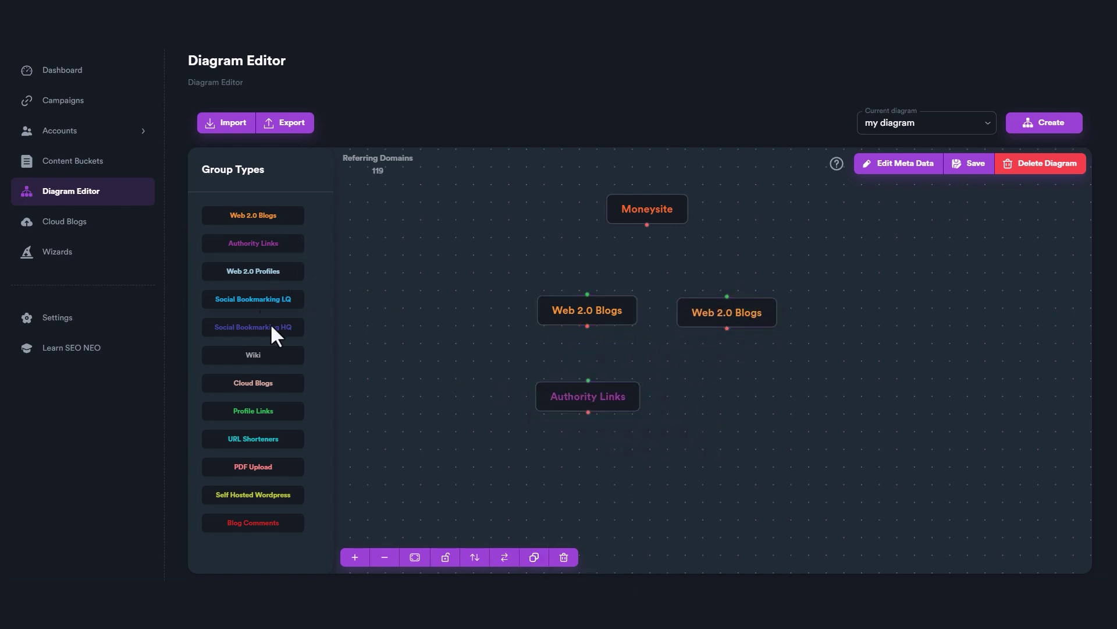
left_click_drag(253, 438, 585, 480)
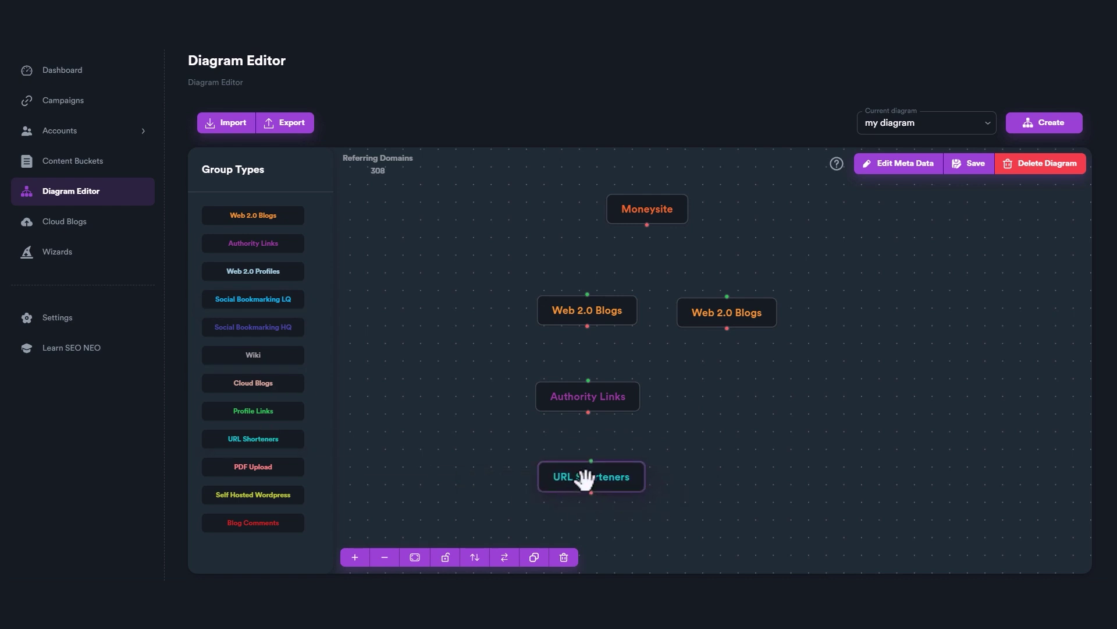
left_click(534, 556)
left_click_drag(605, 524, 738, 479)
left_click_drag(615, 478, 608, 486)
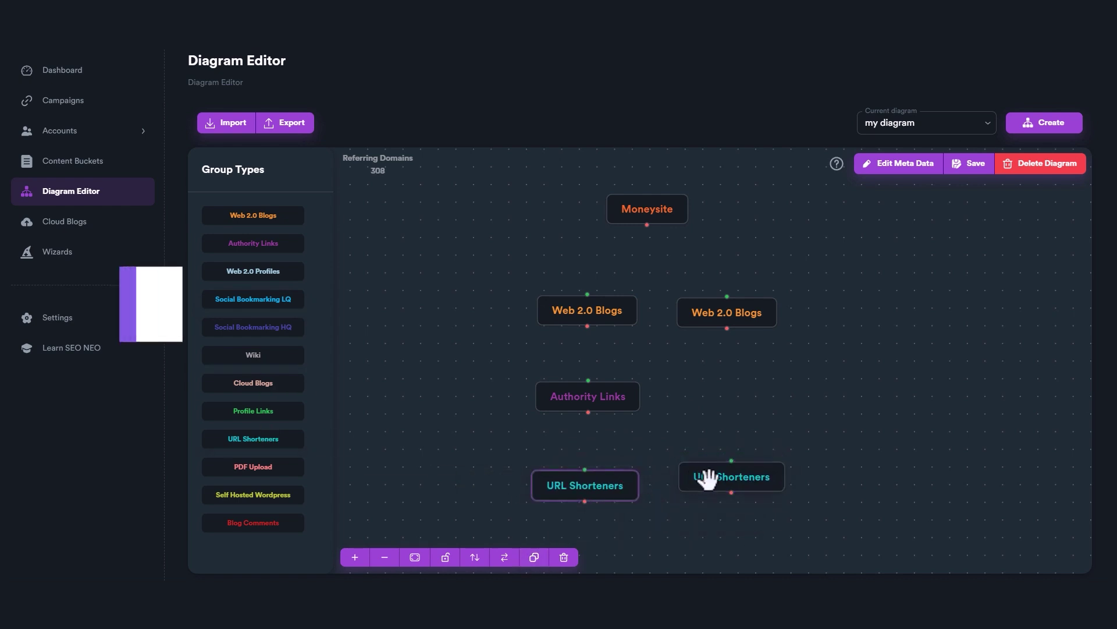
left_click_drag(724, 477, 731, 482)
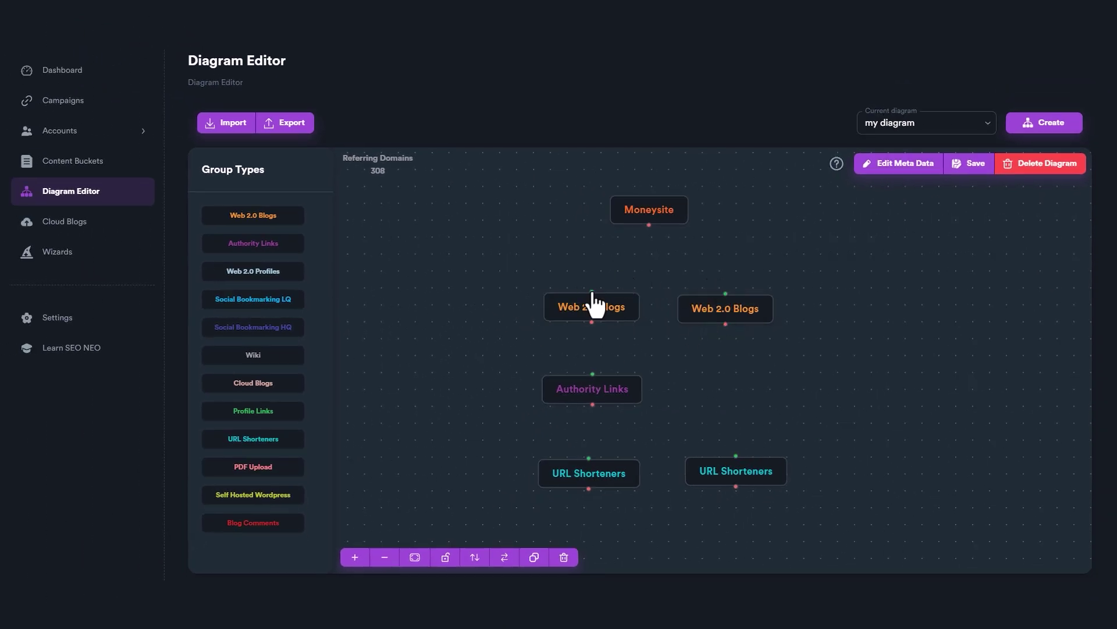
Link Moneysite to both Web 2.0 Blogs, the first through Authority Links to its URL Shorteners, and the second to both URL Shorteners
left_click_drag(593, 292, 598, 262)
left_click_drag(592, 324, 617, 345)
left_click_drag(591, 291, 649, 226)
left_click_drag(592, 323, 589, 459)
left_click_drag(726, 294, 649, 227)
left_click_drag(726, 326, 736, 456)
left_click_drag(726, 326, 589, 457)
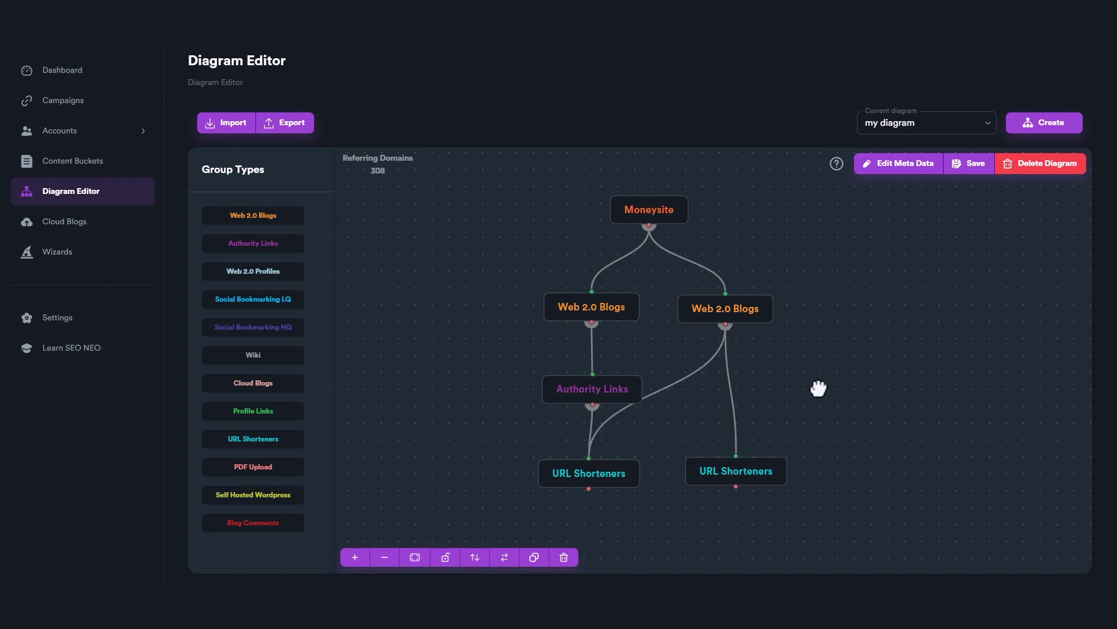
Delete the link between the second Web 2.0 Blogs and the first URL Shorteners, keeping Authority Links lined up under the first Web 2.0 Blogs
left_click_drag(614, 383, 579, 377)
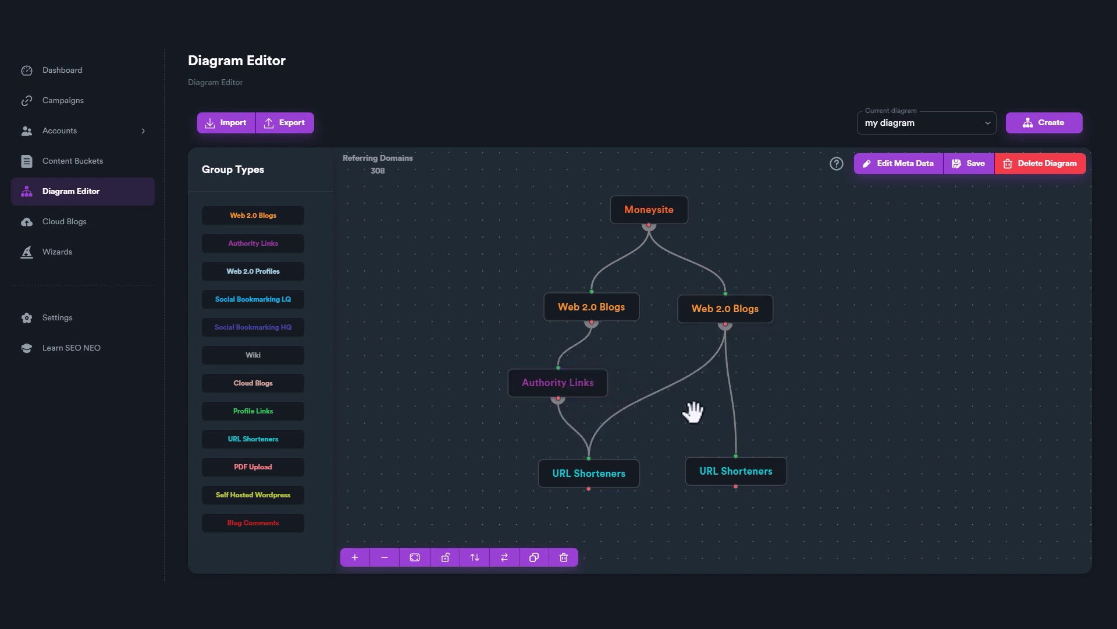
left_click(564, 557)
left_click_drag(587, 384, 616, 385)
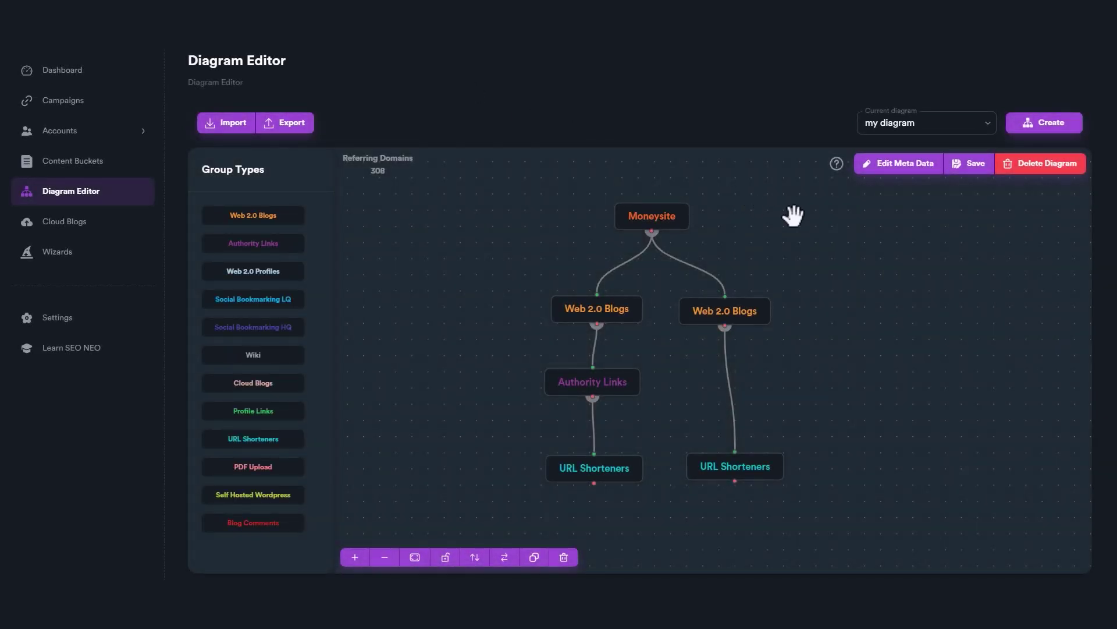
Rename the diagram "my new diagram", add the description "This is my first diagram !" and save it
left_click(911, 185)
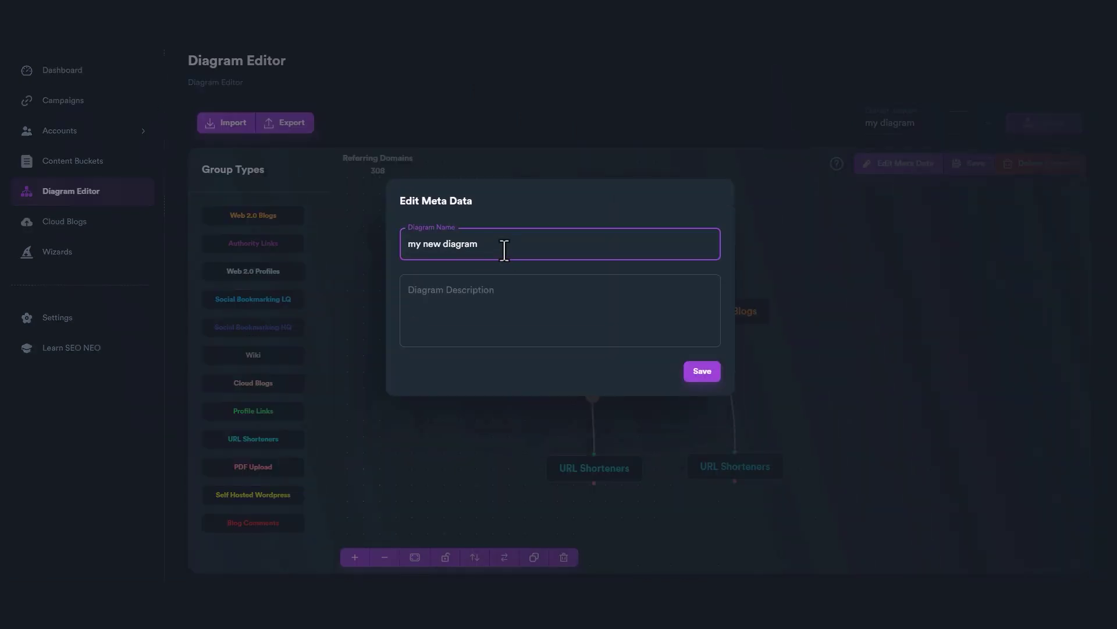
left_click(483, 287)
type("This is my first diagram !")
left_click(707, 376)
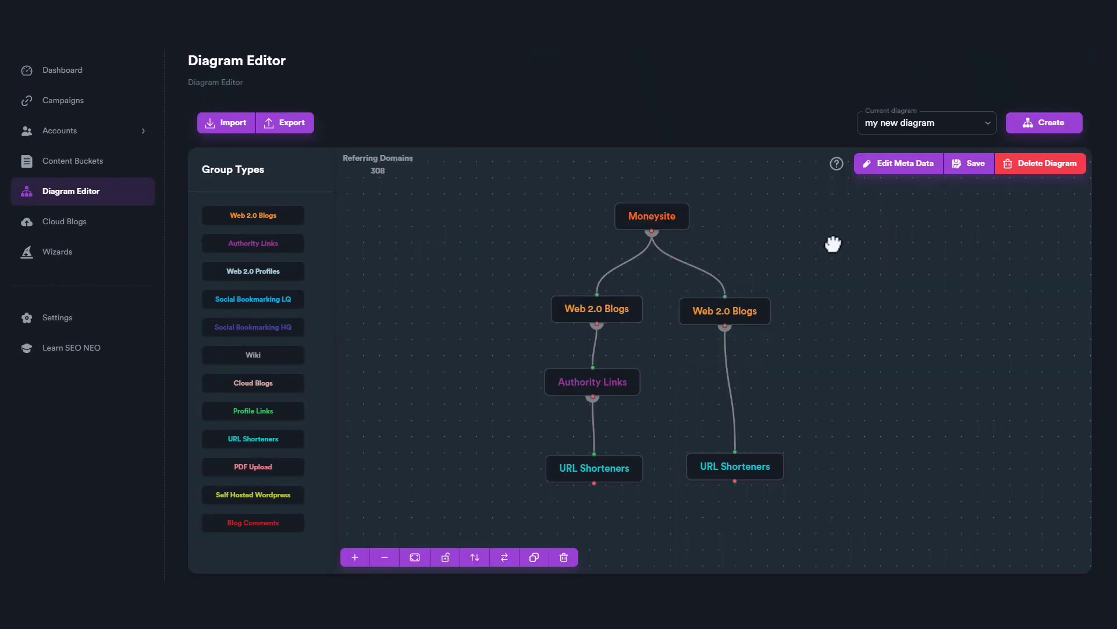
left_click(963, 172)
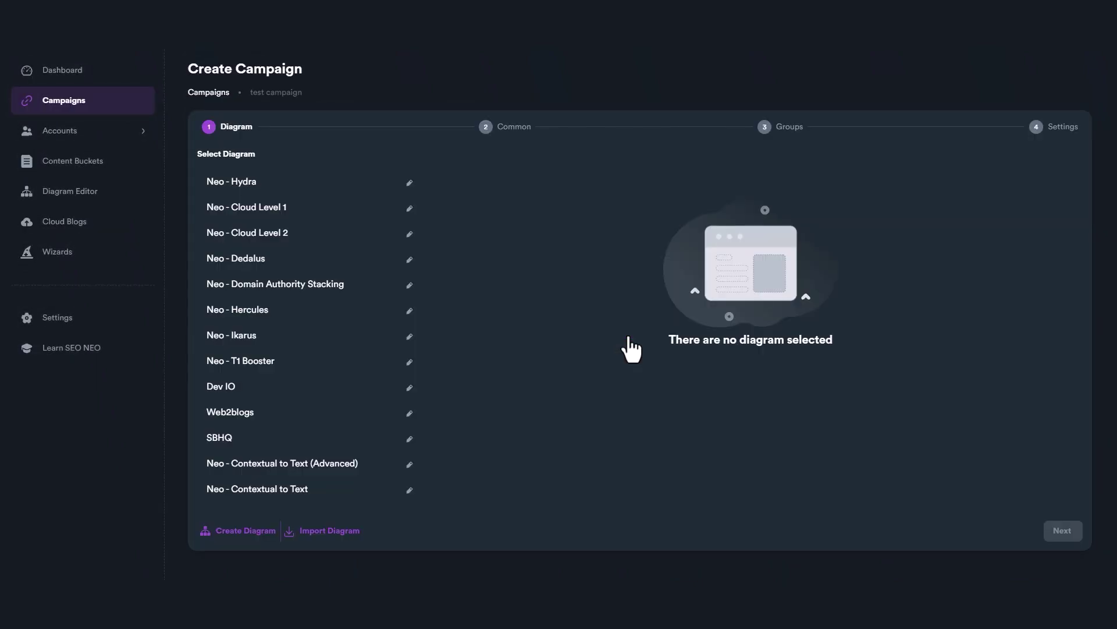
Preview diagrams such as Neo - Respect my Authoritah for the test campaign, and select the newly built custom diagram
scroll(270, 343, "down", 3)
left_click(271, 344)
scroll(270, 368, "down", 2)
left_click(303, 436)
scroll(297, 349, "down", 4)
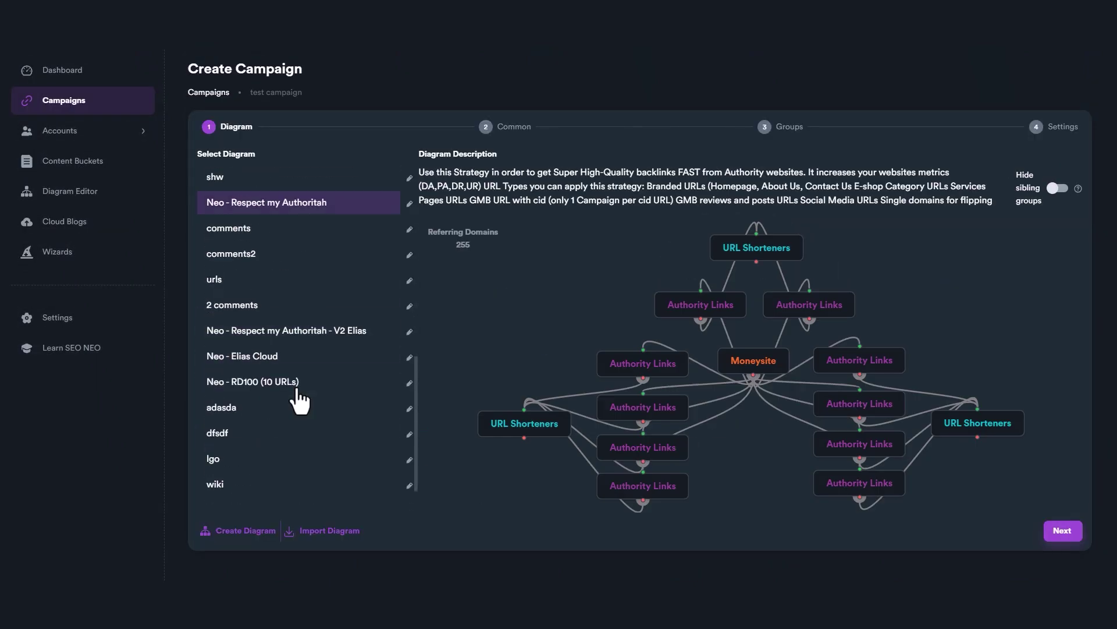
left_click(309, 300)
scroll(274, 419, "down", 1)
left_click(254, 449)
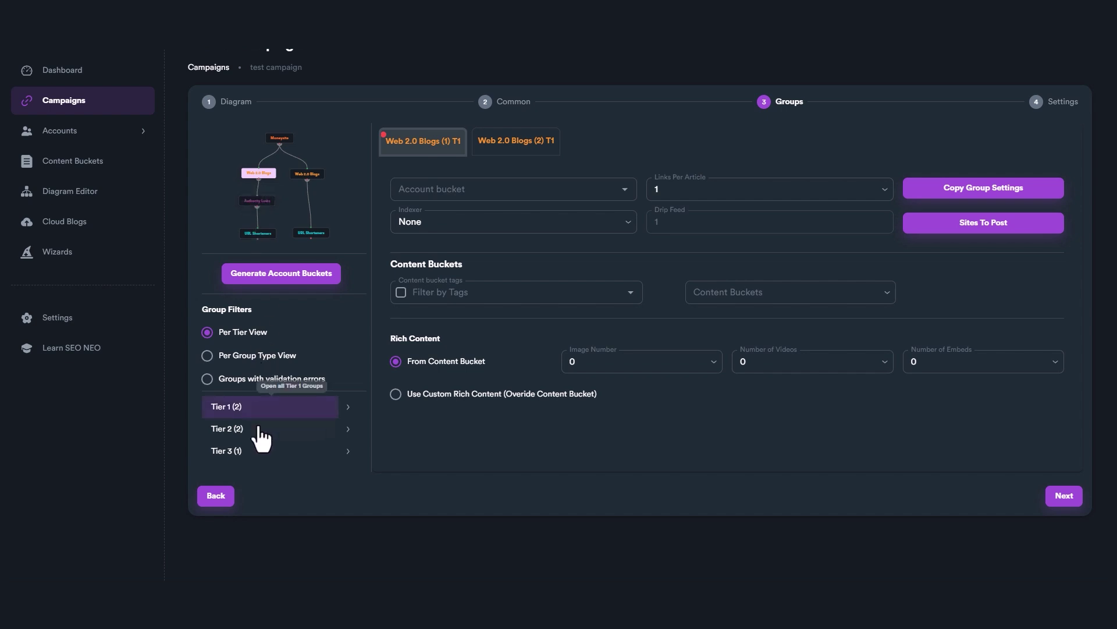
Review the campaign's groups by group type, opening Authority Links and URL Shorteners, and by tier, opening the Tier 1 groups
left_click(264, 356)
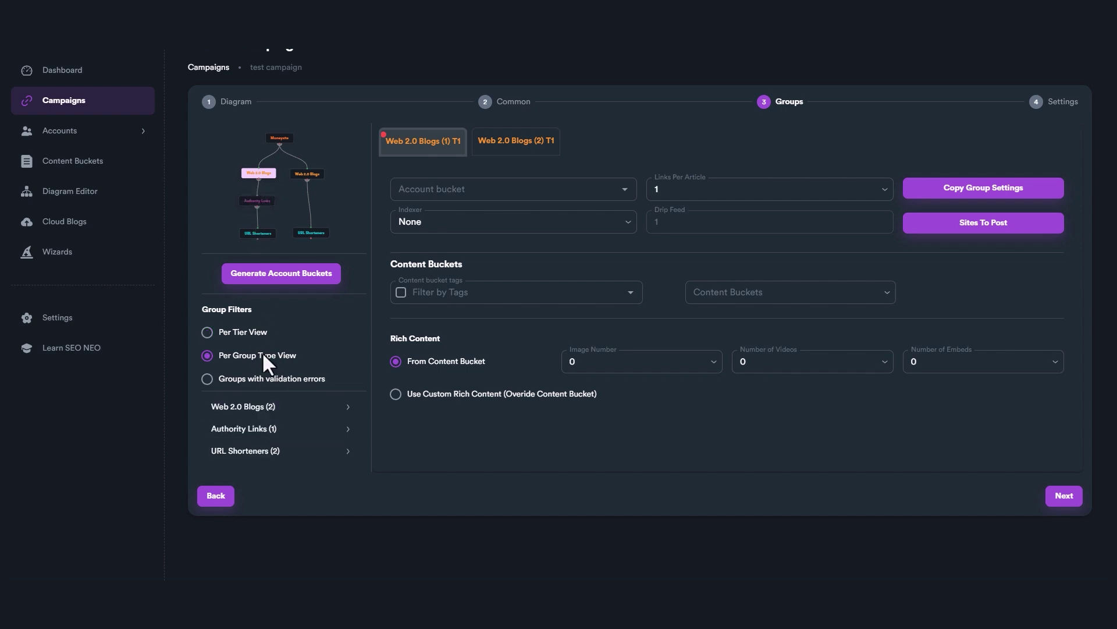
left_click(263, 435)
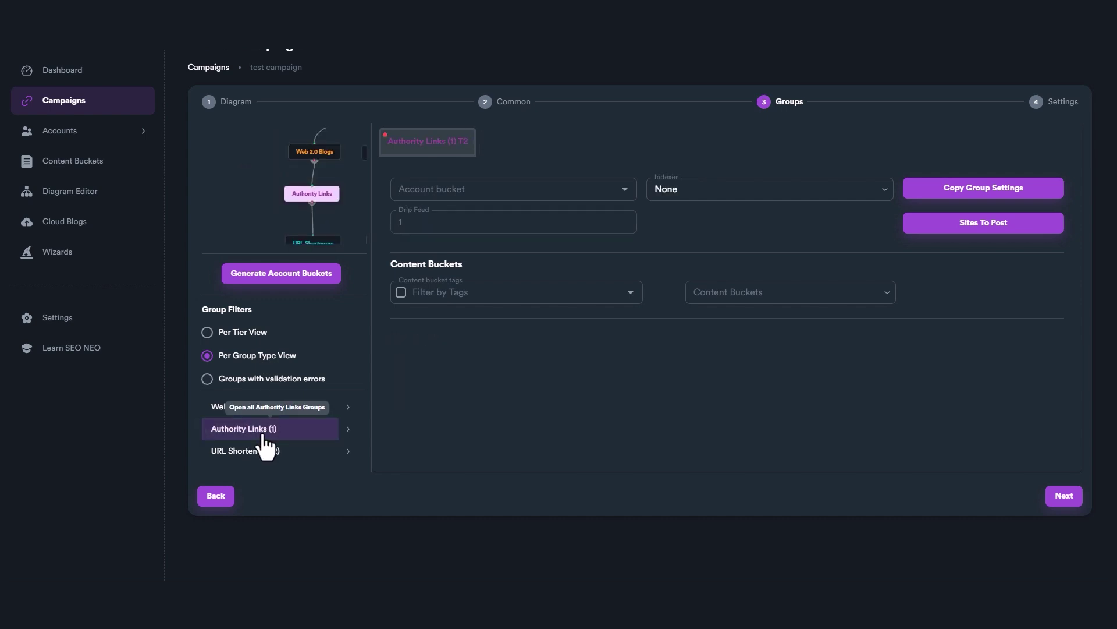
left_click(259, 460)
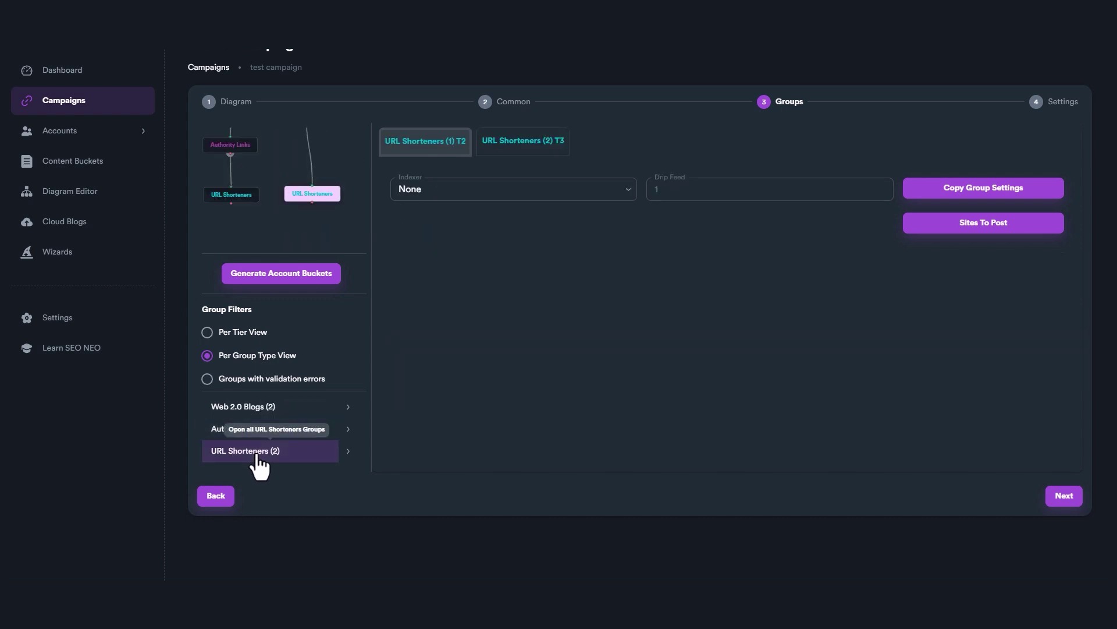
left_click_drag(287, 167, 294, 195)
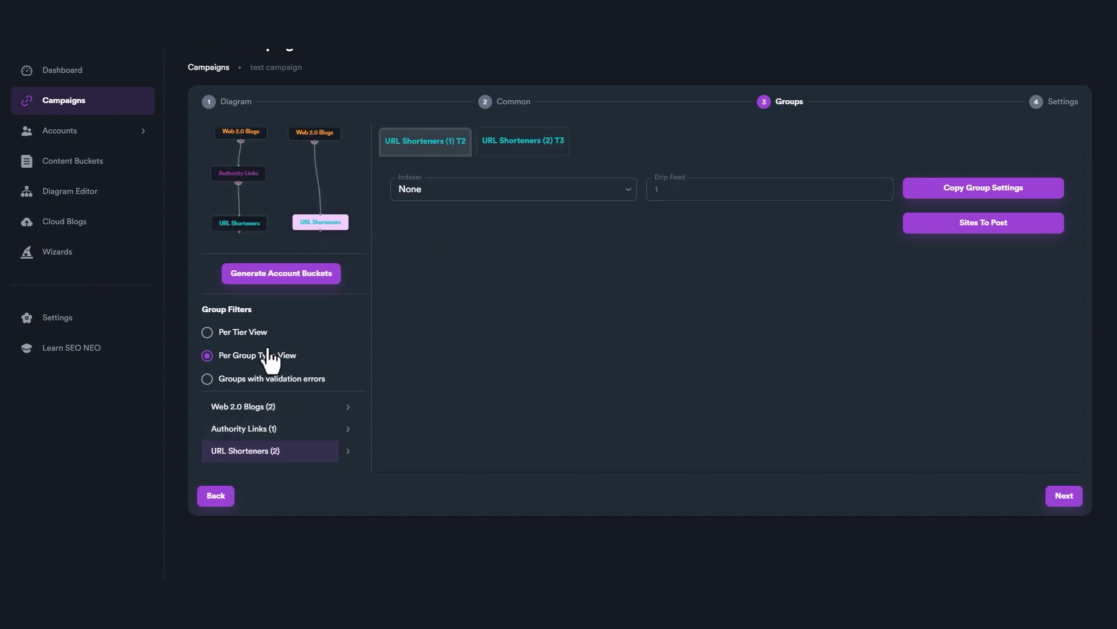
left_click_drag(294, 154, 291, 199)
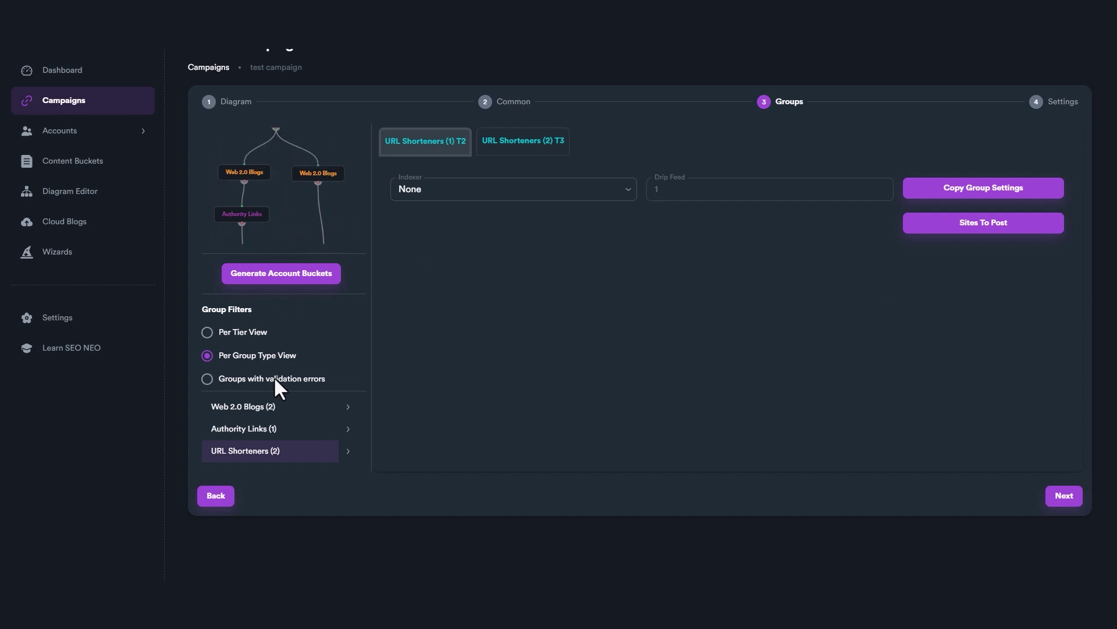
left_click(240, 331)
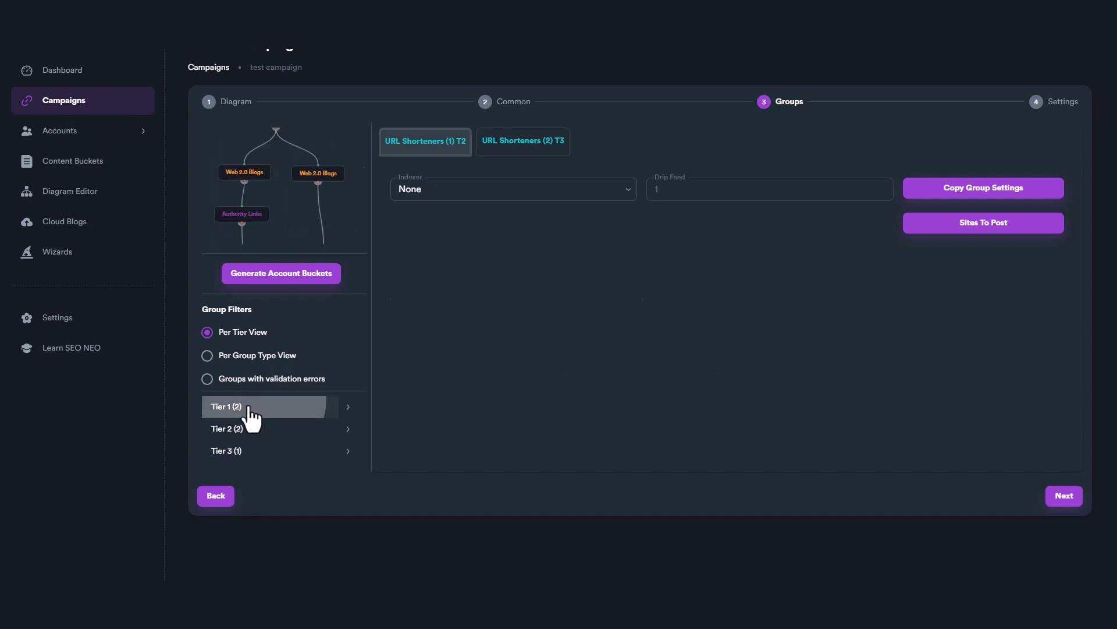
left_click(496, 145)
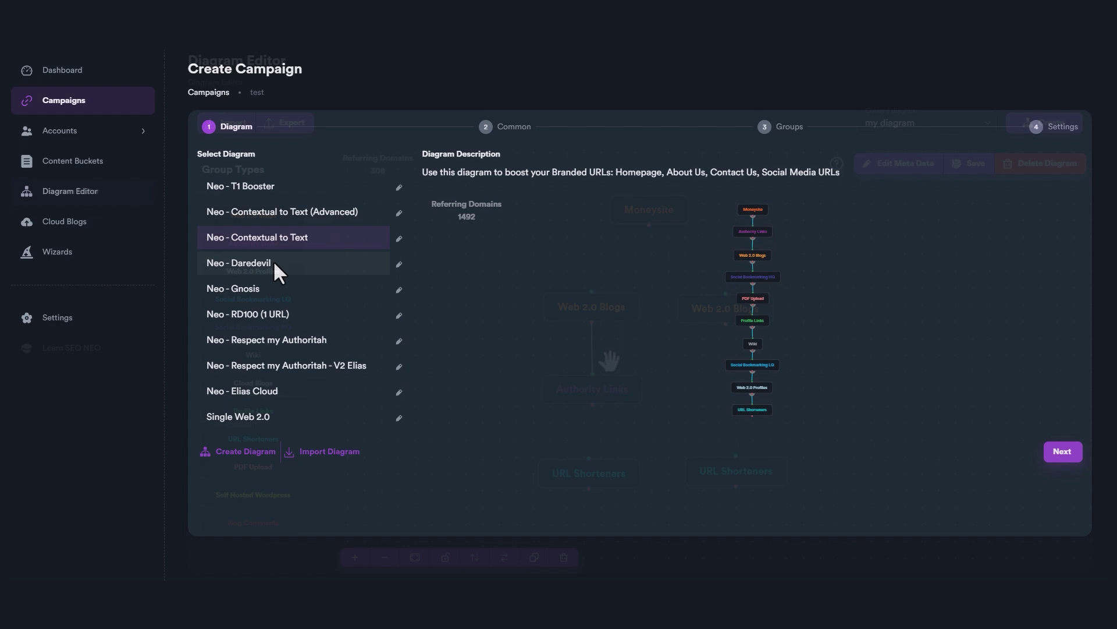
Preview the Neo - Daredevil, Neo - Gnosis, Neo - RD100 (1 URL) and Neo - Respect my Authoritah diagrams for the campaign named test
left_click(273, 262)
left_click(271, 291)
left_click(309, 317)
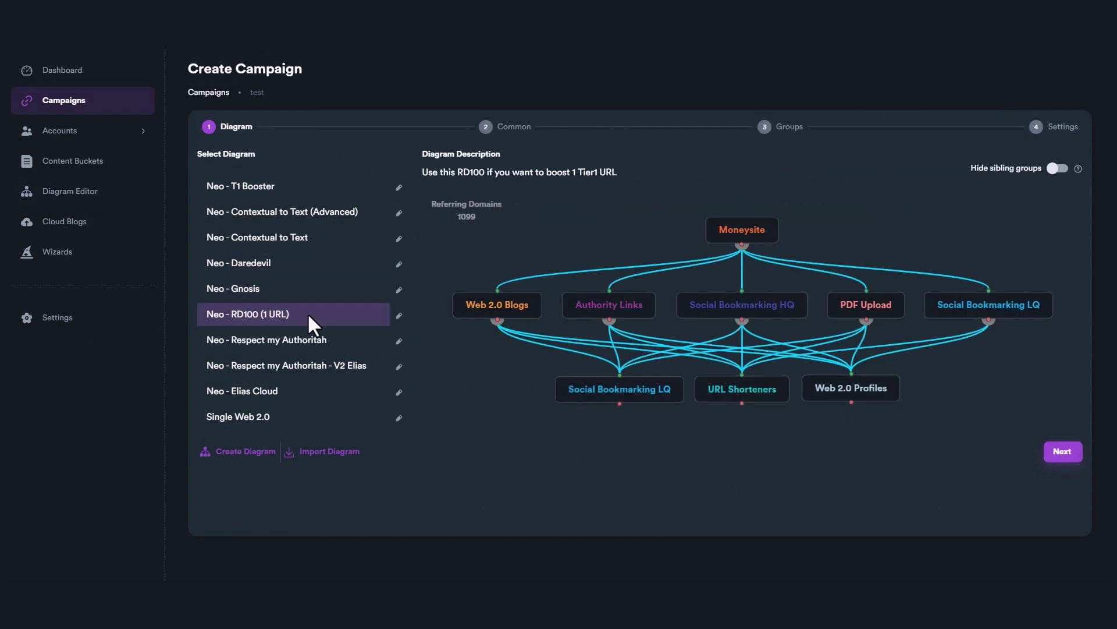
left_click(309, 343)
scroll(300, 373, "down", 1)
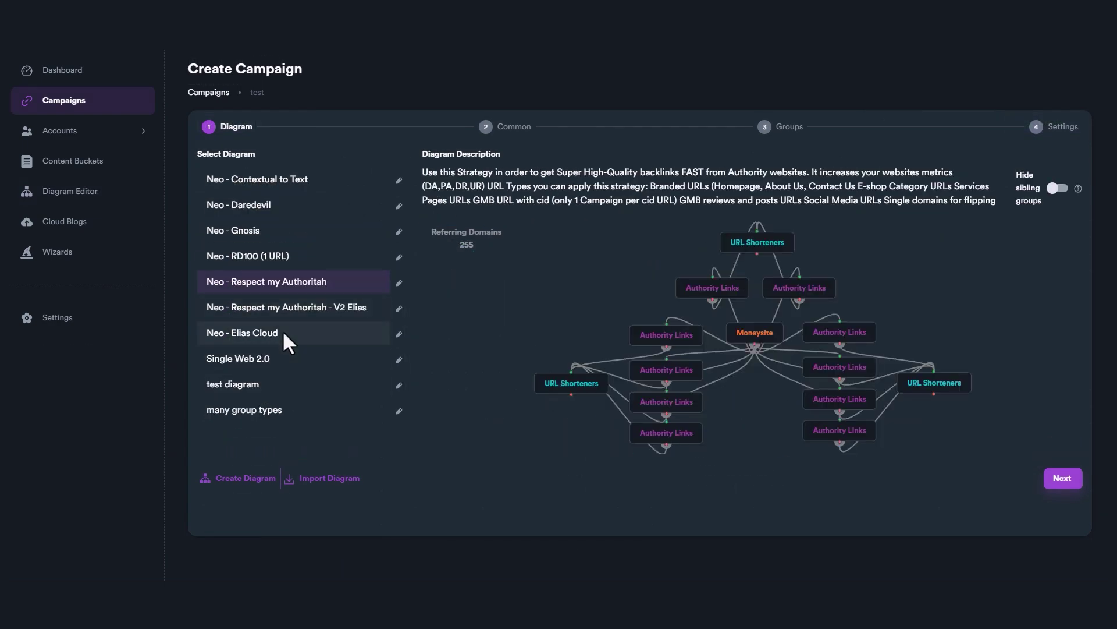